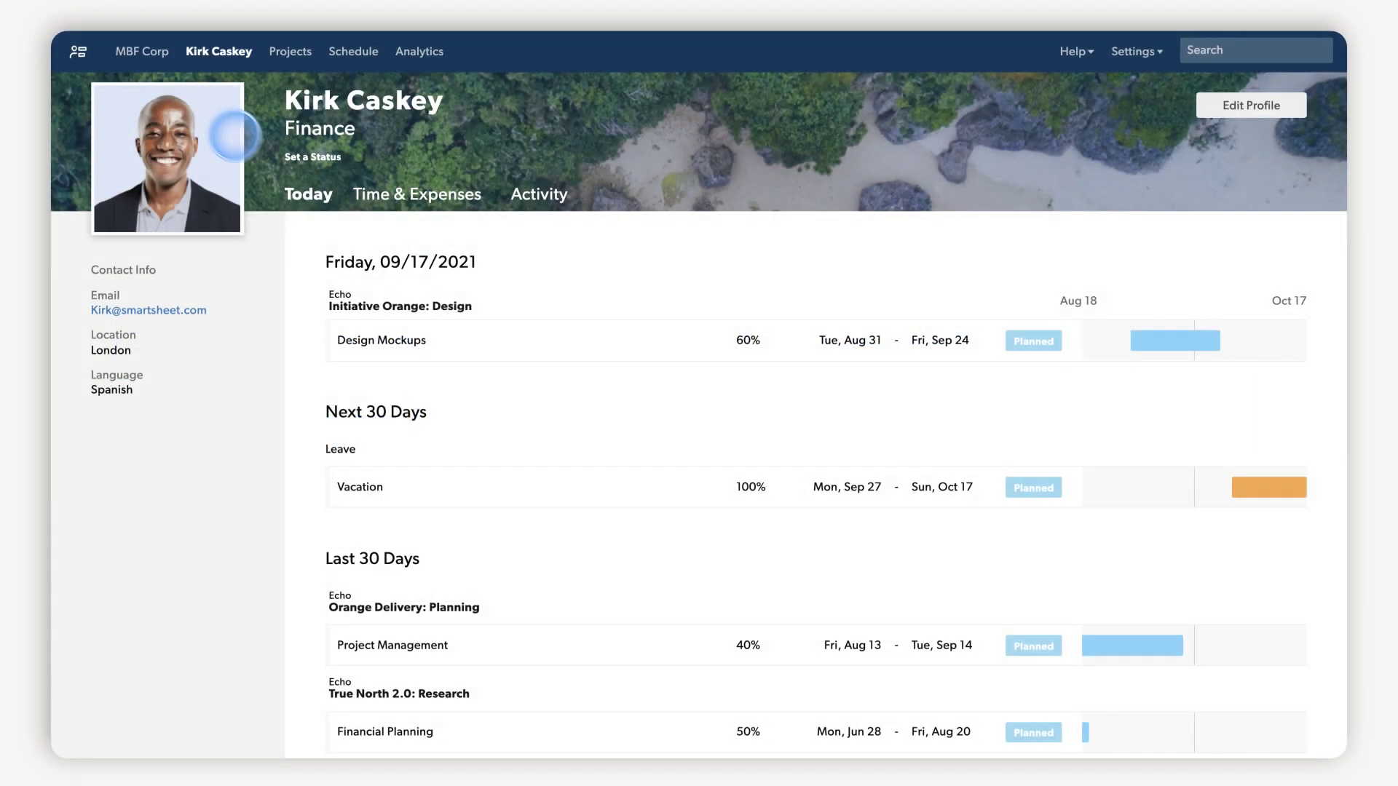
Step: Filter the MBF Corp people list to the Graphic Designer role only
left_click(153, 58)
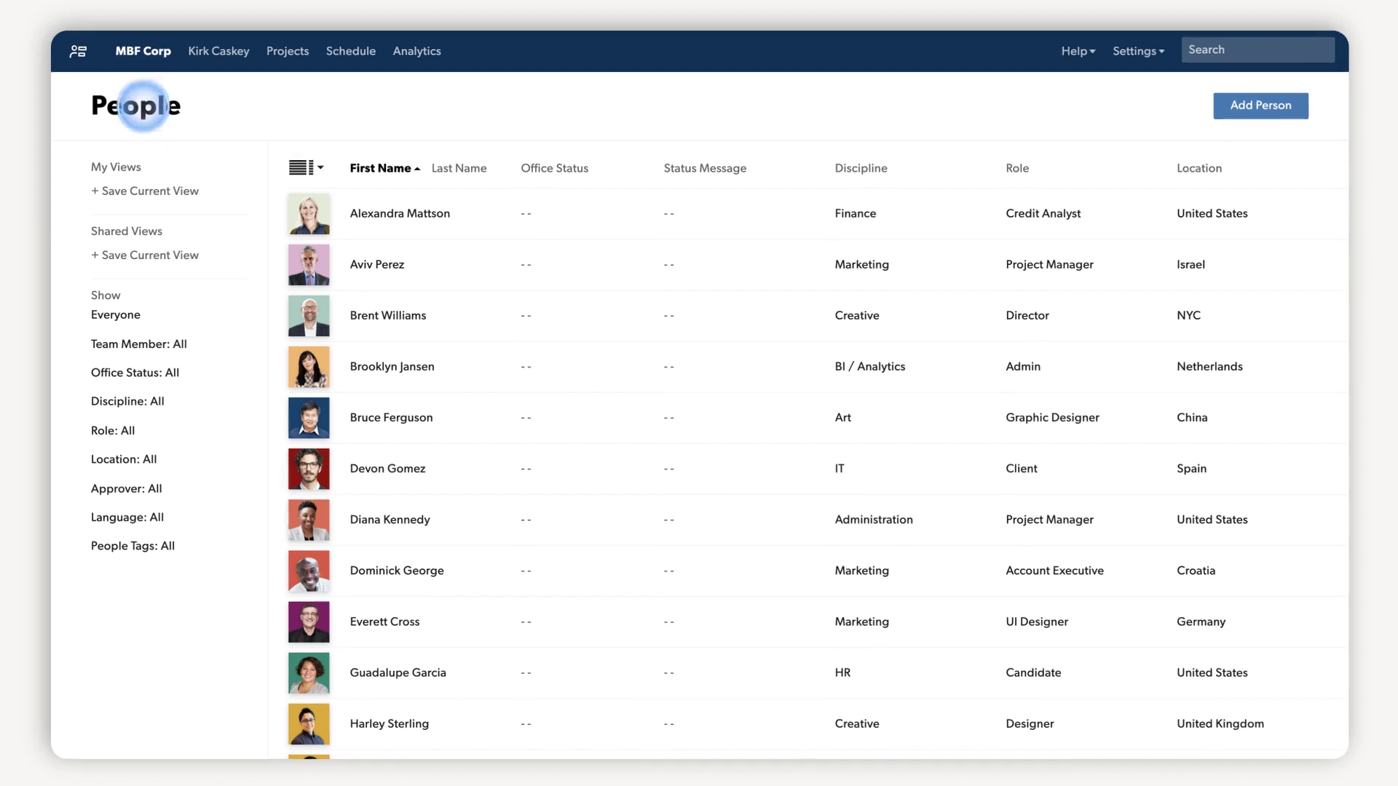
left_click(182, 482)
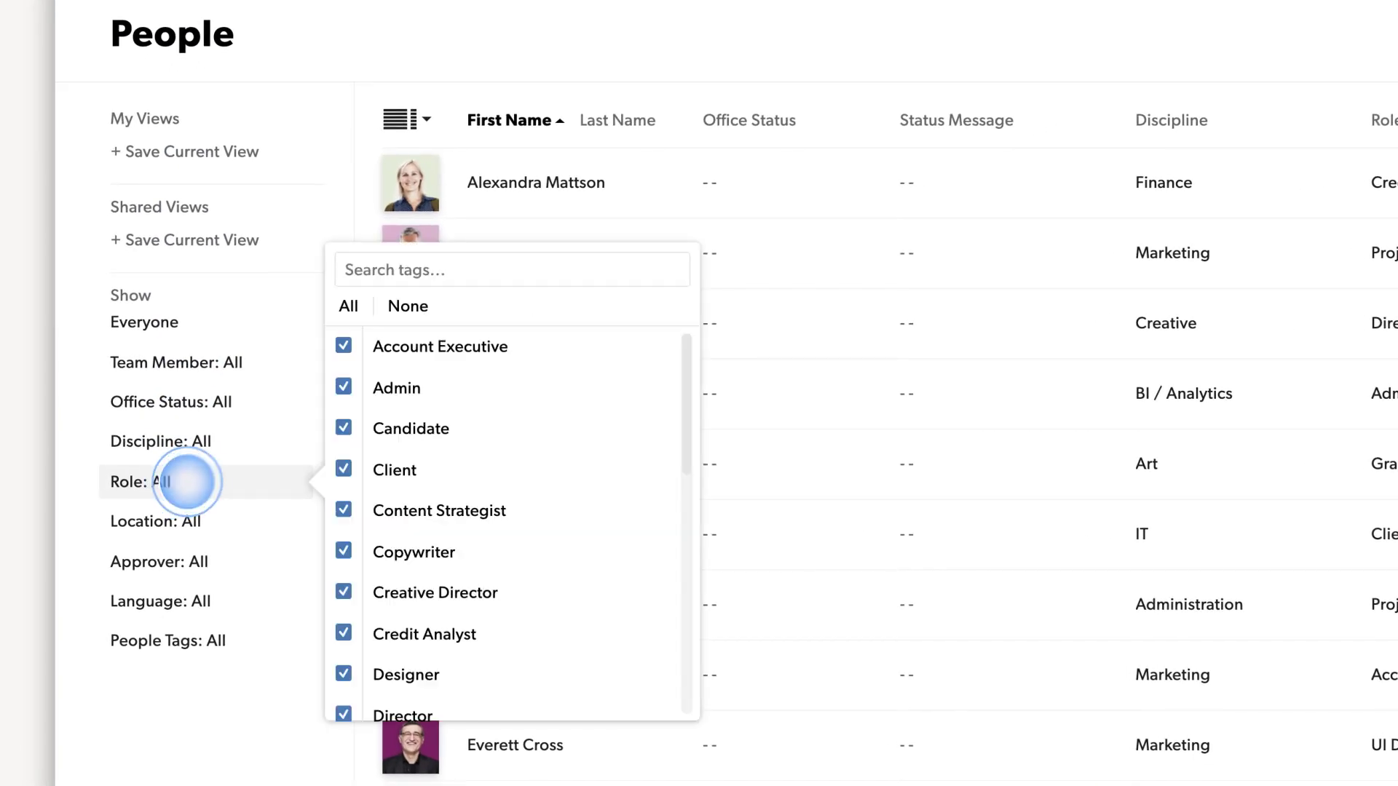
left_click(404, 304)
type("Graphic Designer")
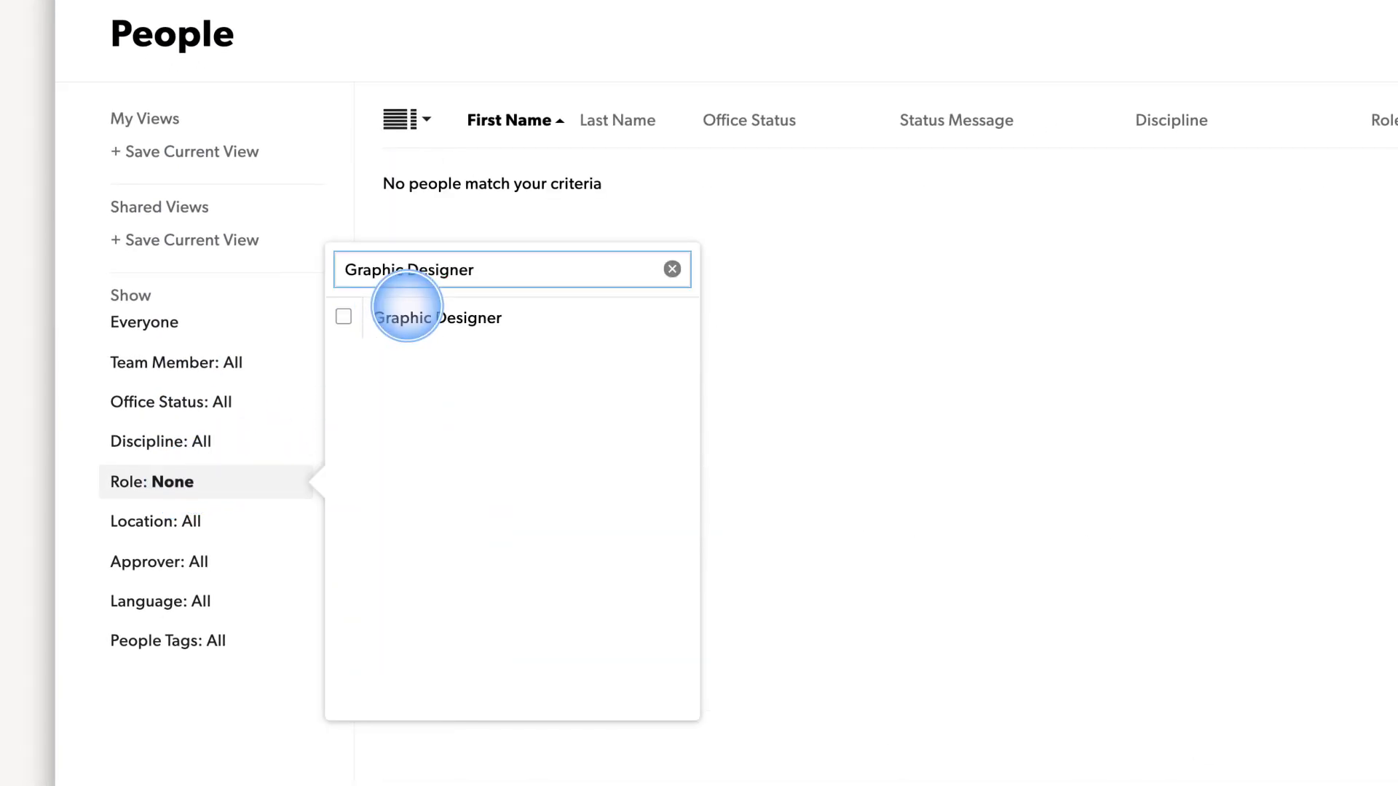
left_click(343, 316)
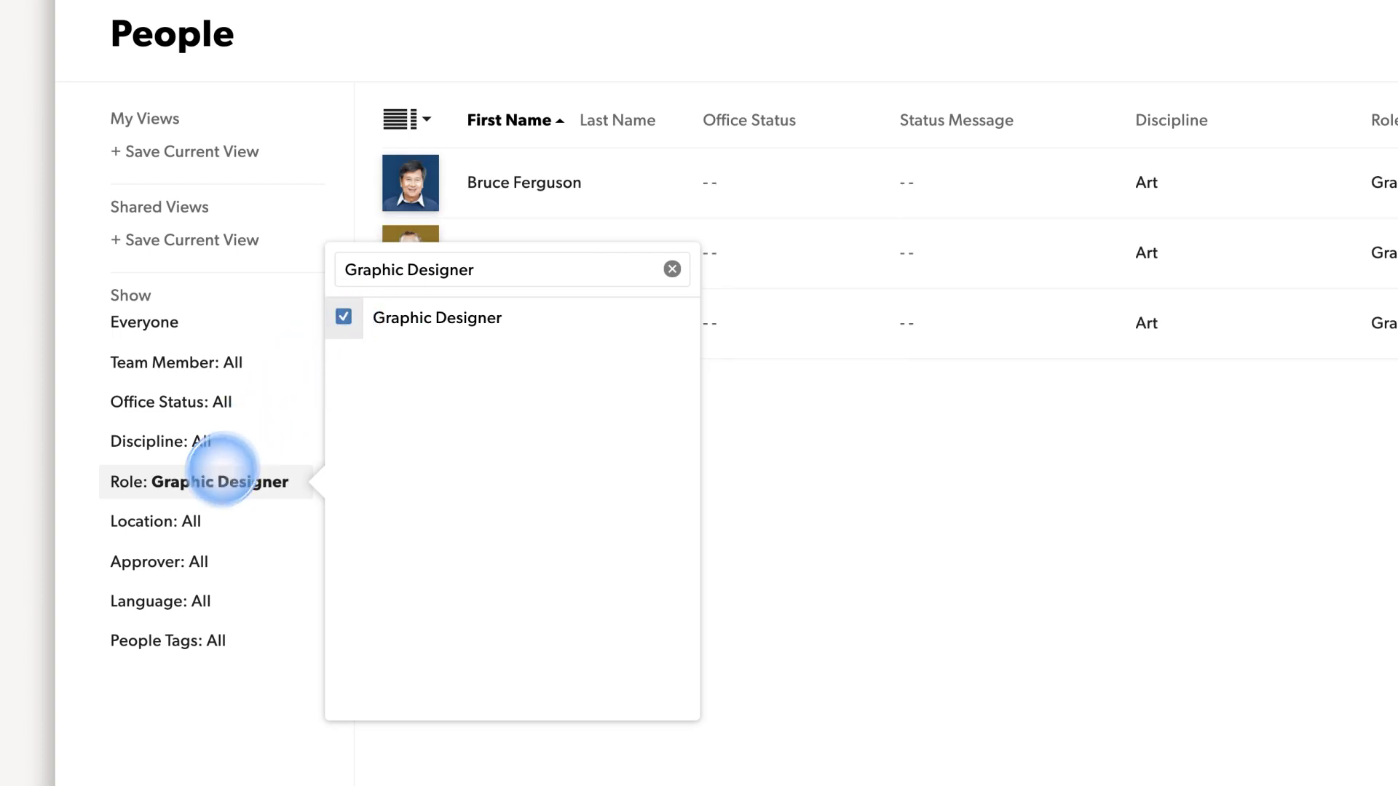
Step: Further narrow the list to people whose location is NYC
left_click(203, 512)
left_click(406, 347)
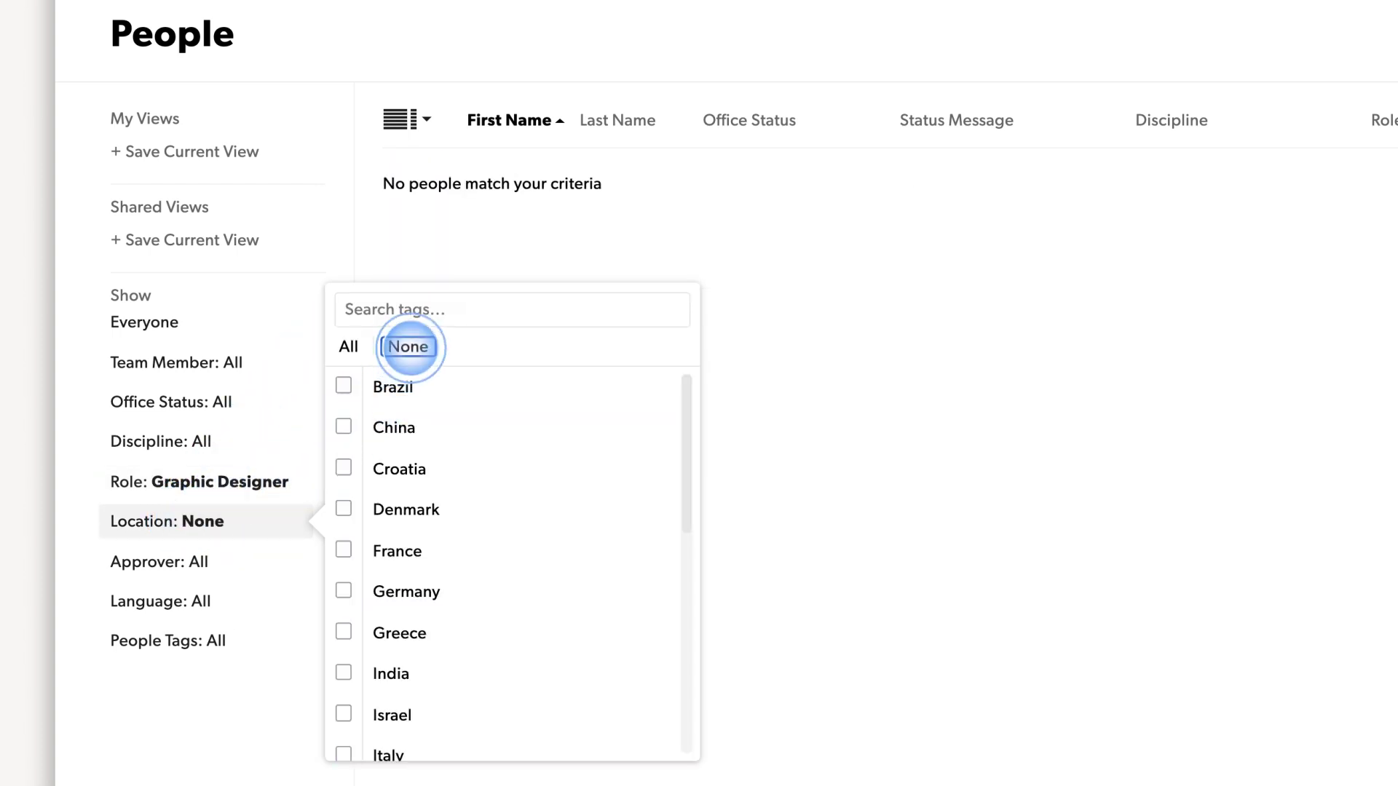
type("NYC")
left_click(343, 356)
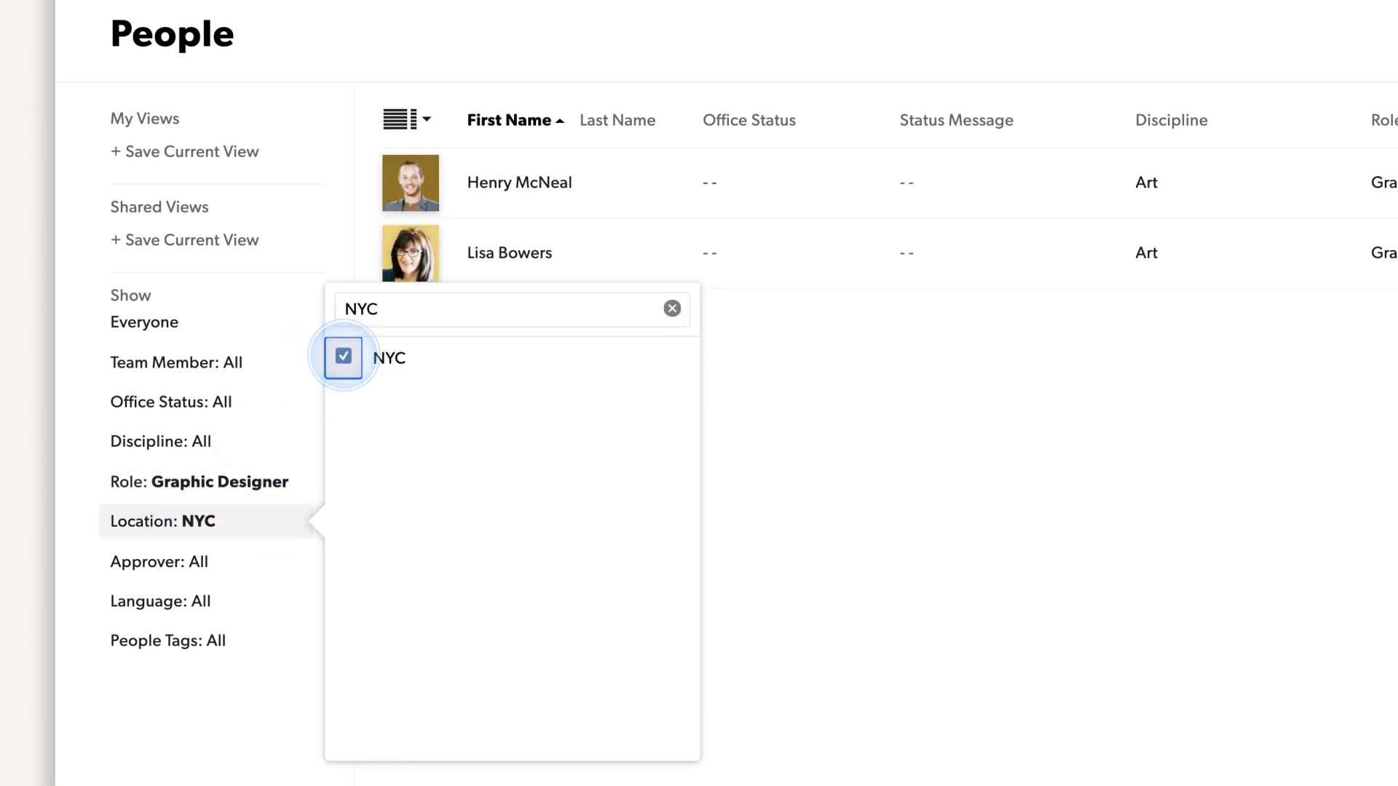
key("Escape")
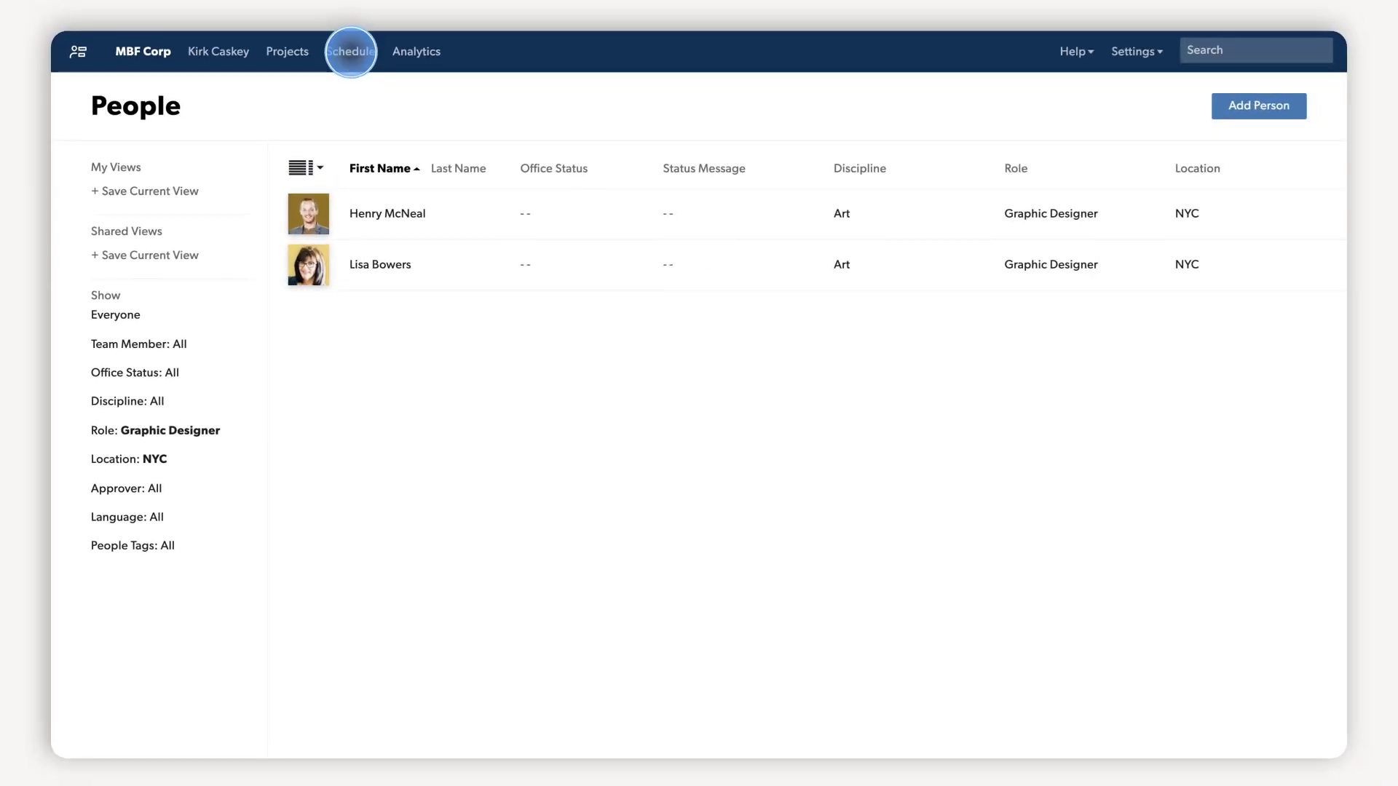
Step: Open the Schedule timeline in weeks and scroll ahead to December
left_click(350, 51)
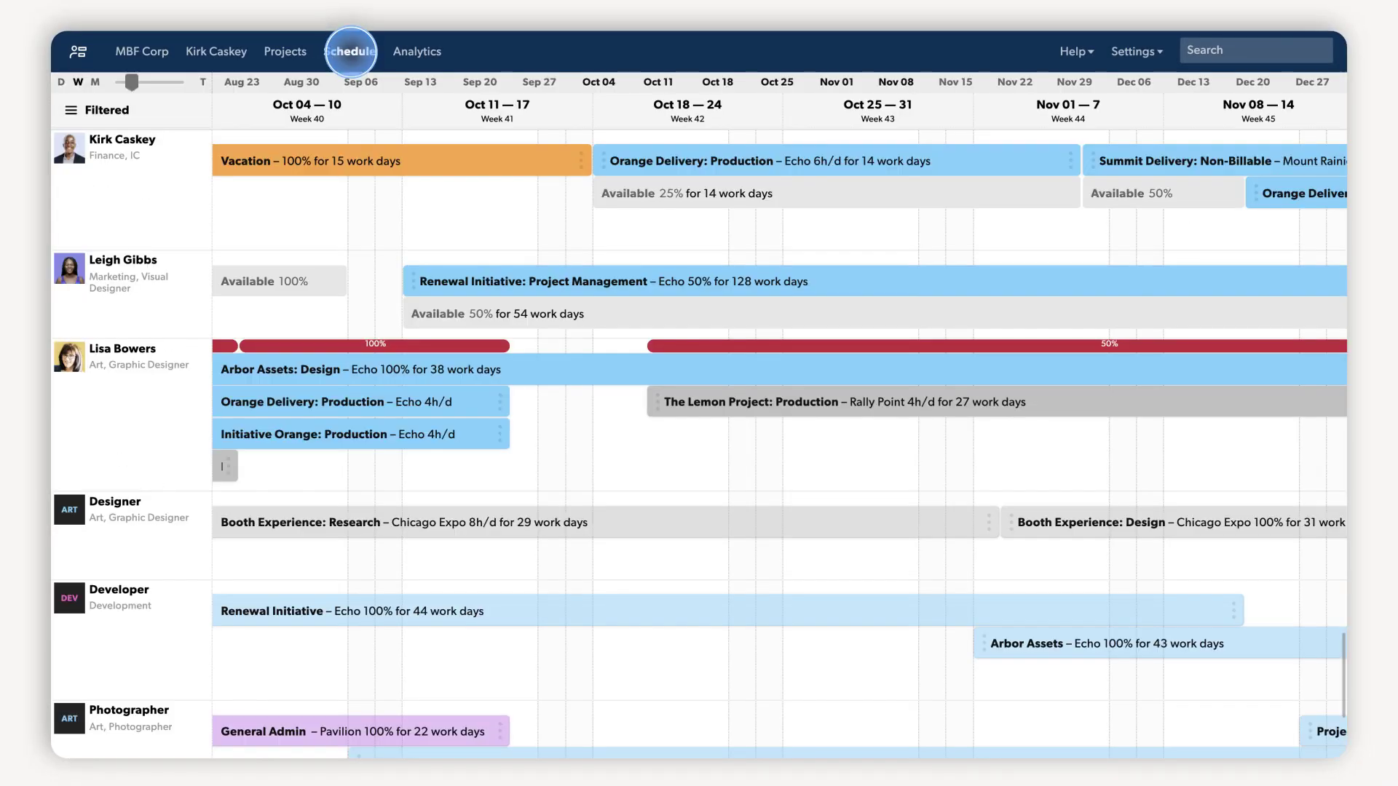
left_click(95, 81)
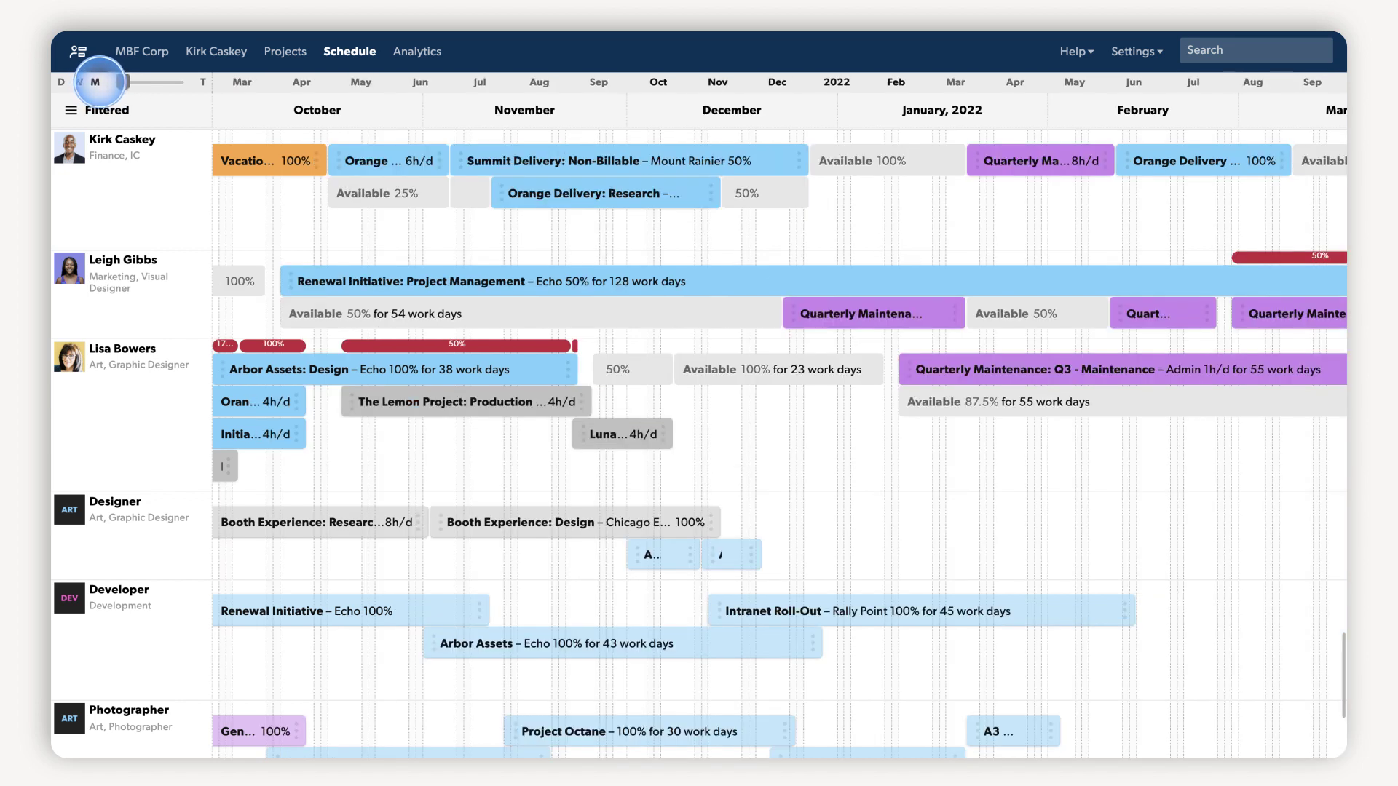
left_click_drag(123, 82, 132, 82)
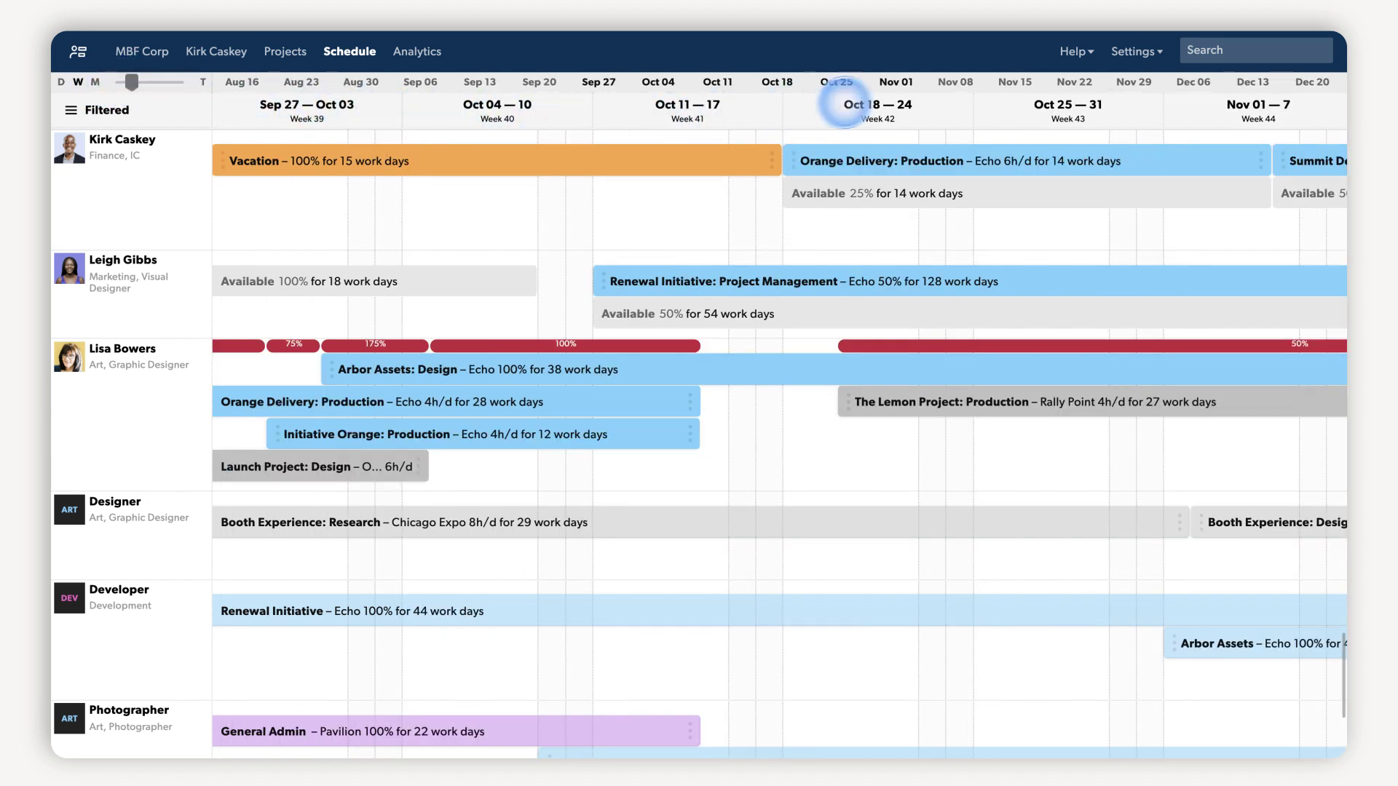
scroll(956, 81, "right", 10)
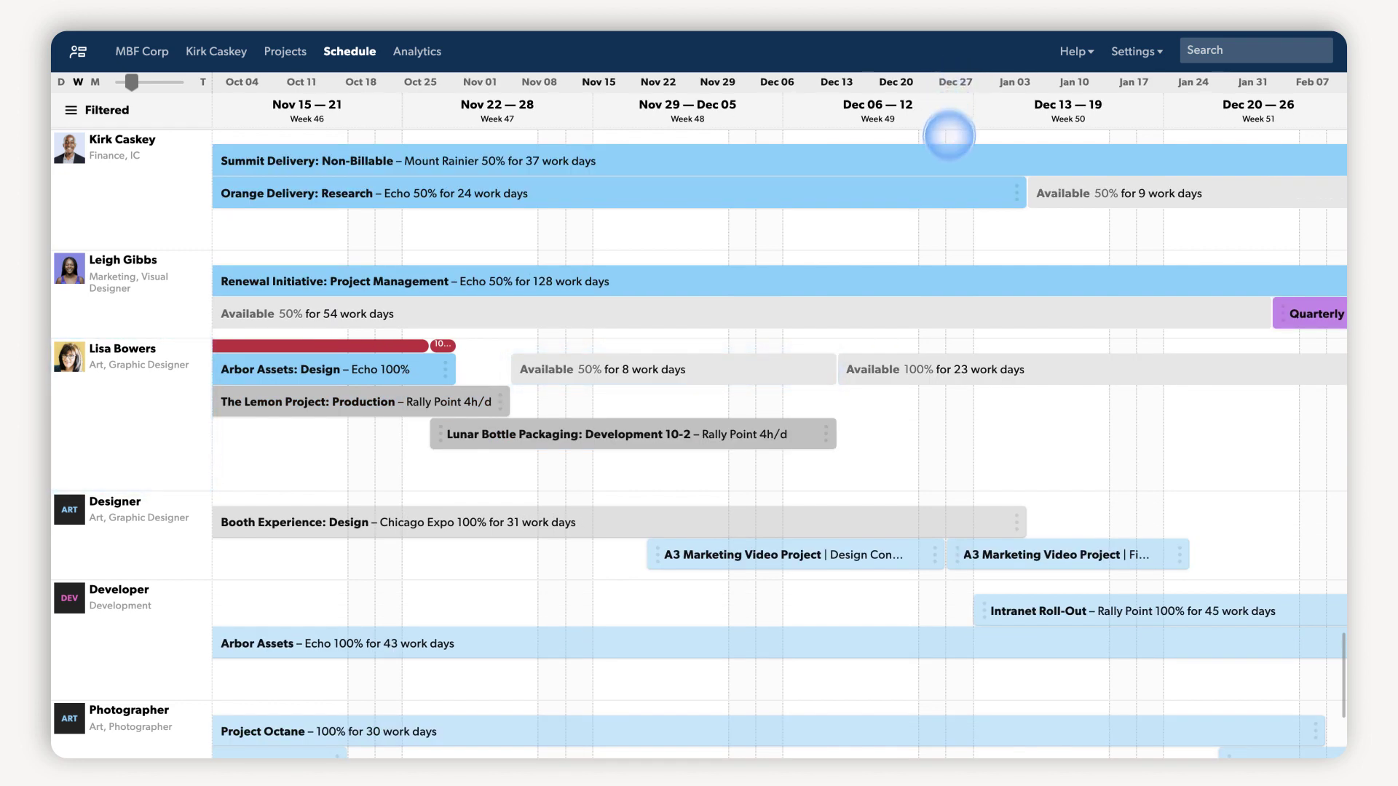
Step: Reassign the A3 Marketing Video Project Design Concepts assignment to the available graphic designer
left_click(896, 552)
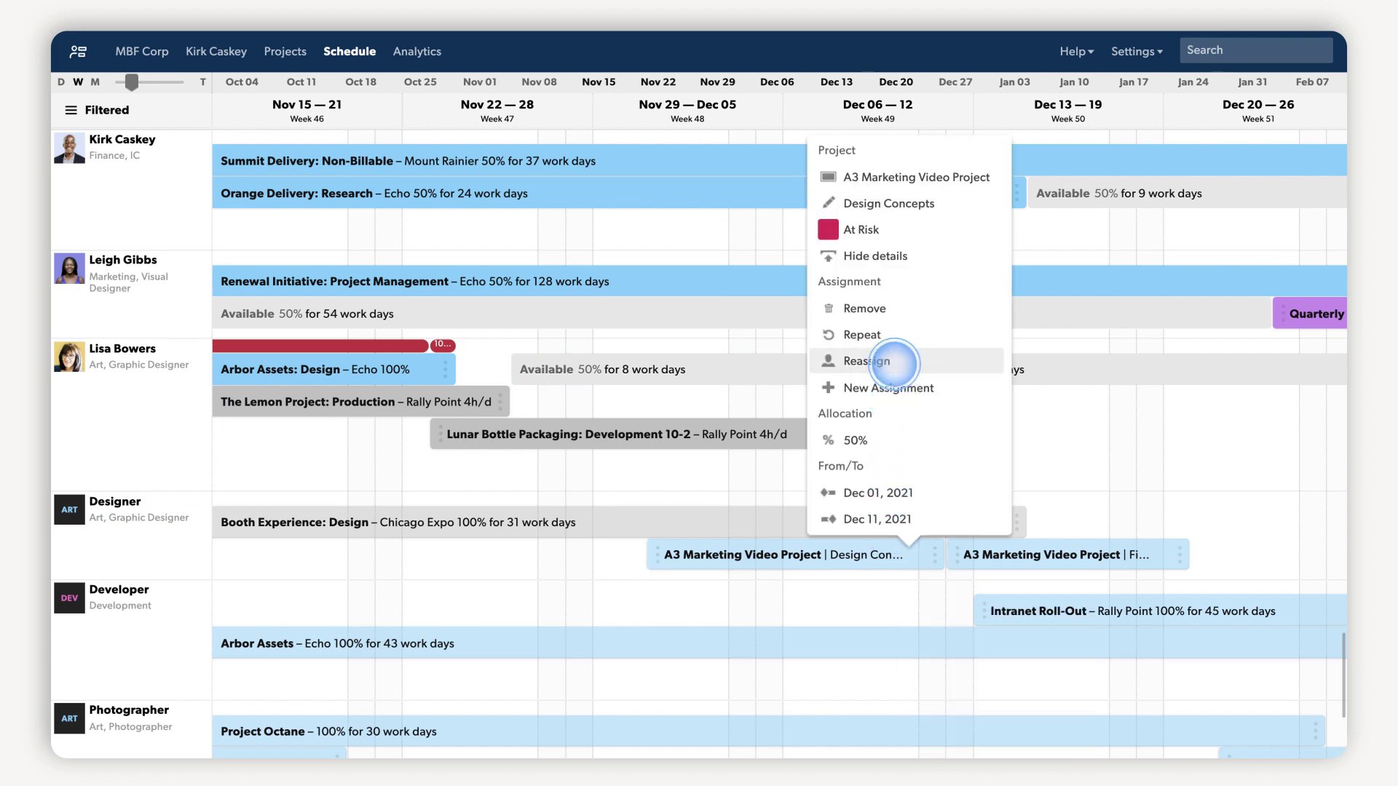
left_click(903, 362)
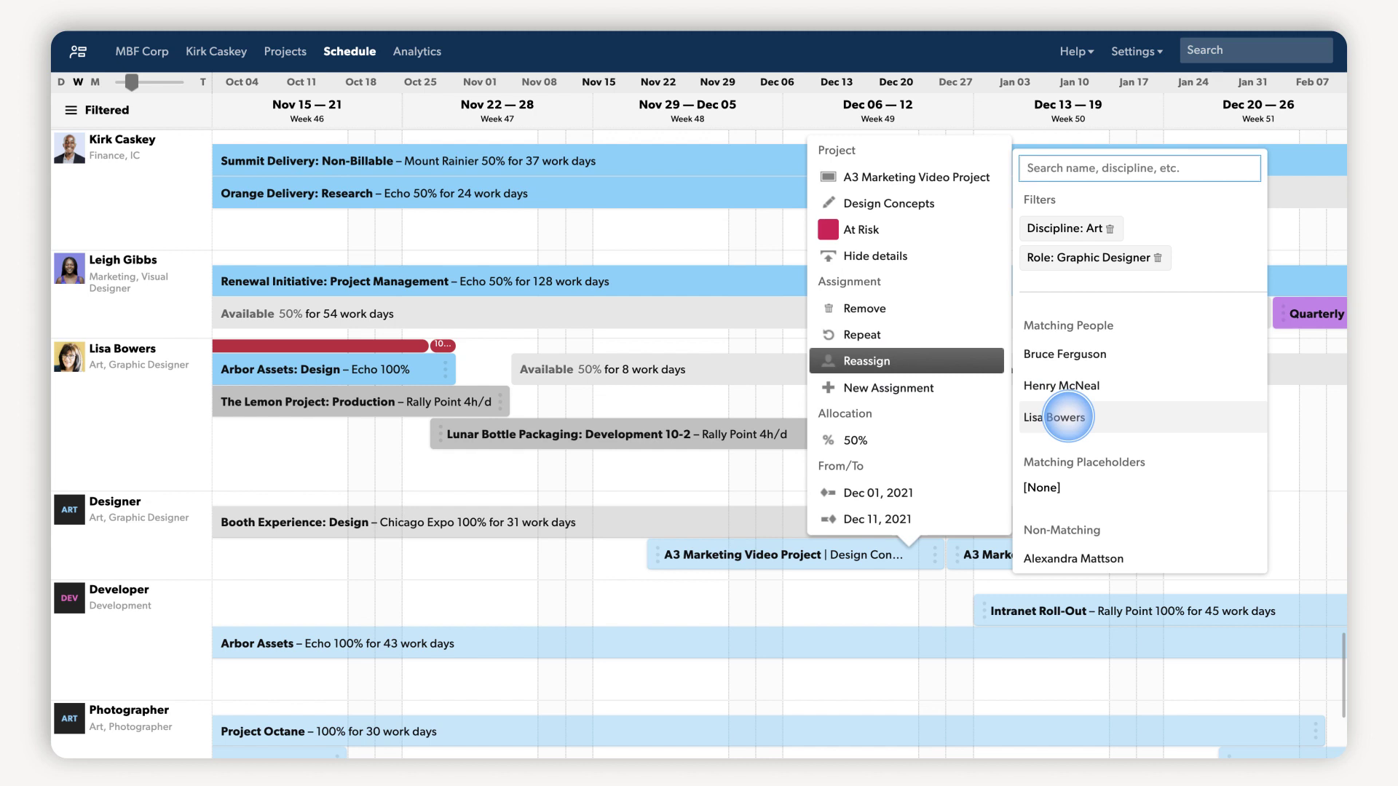
left_click(1068, 416)
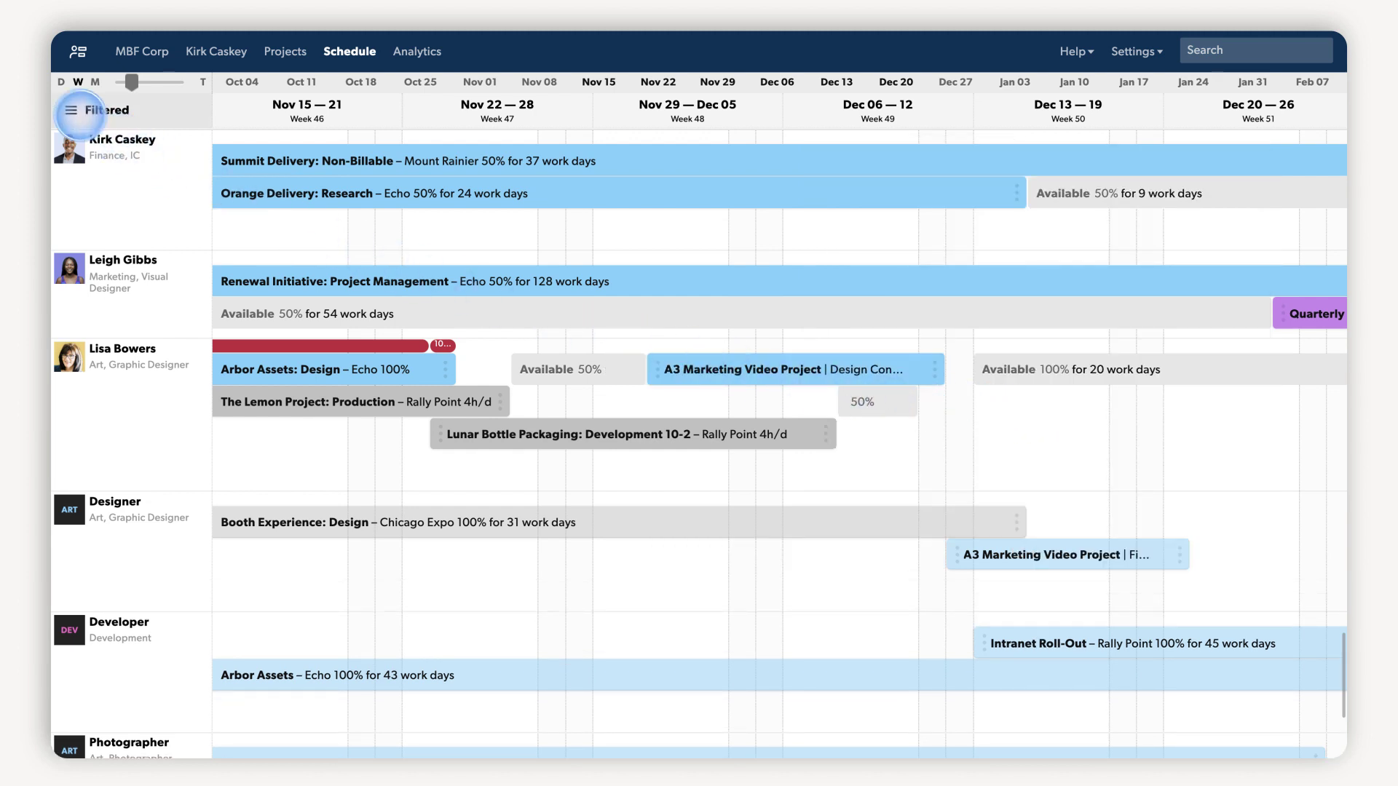
Step: Switch the schedule to an Allocation Heatmap shown by month
left_click(72, 110)
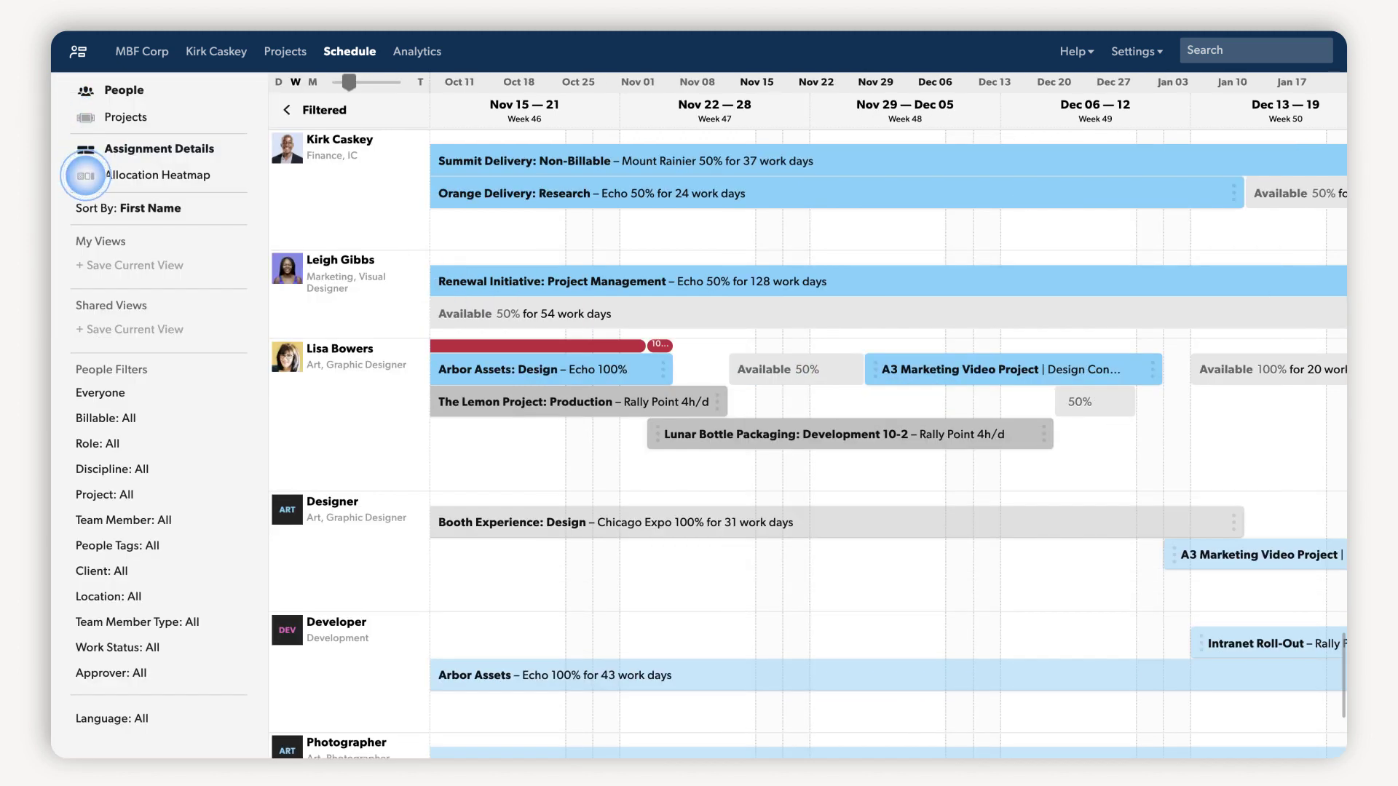
left_click(86, 175)
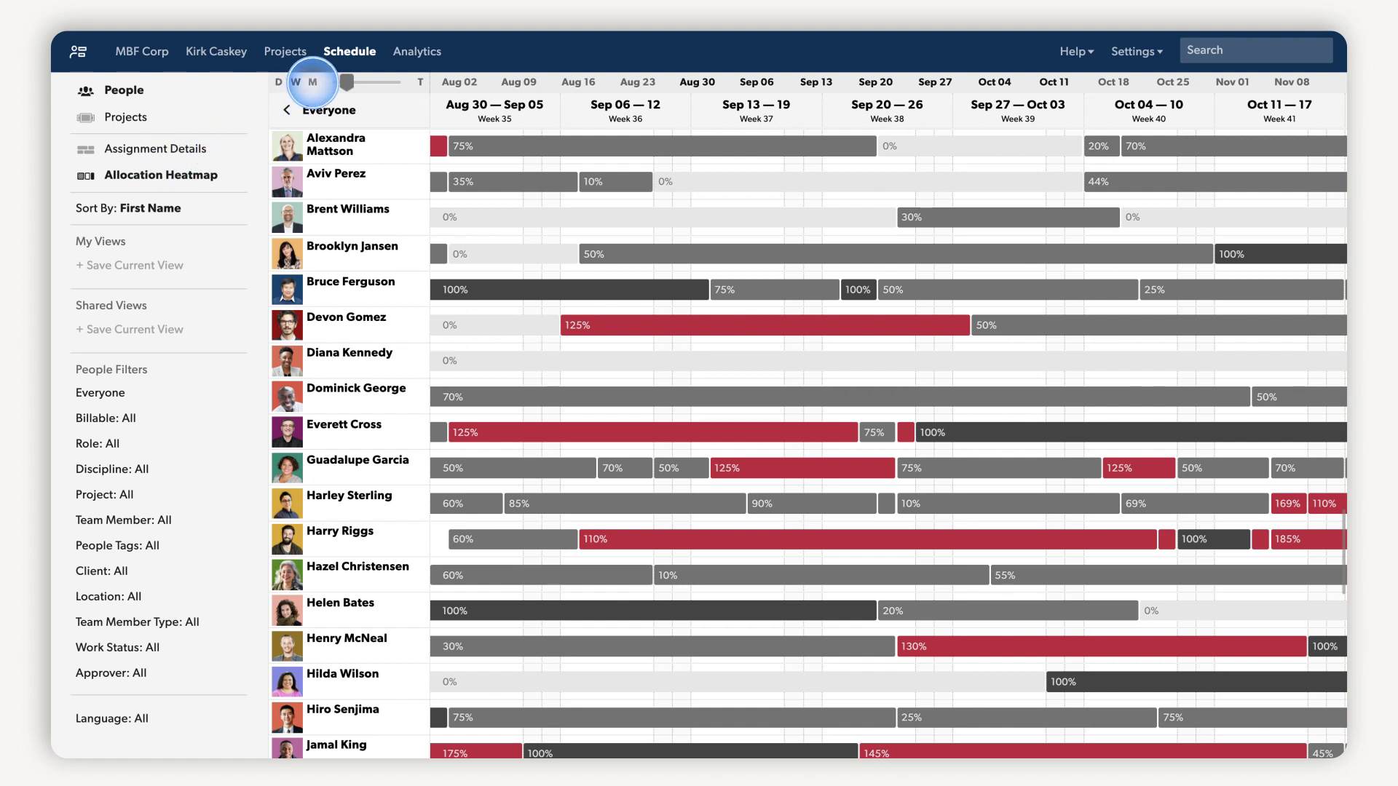
left_click(313, 82)
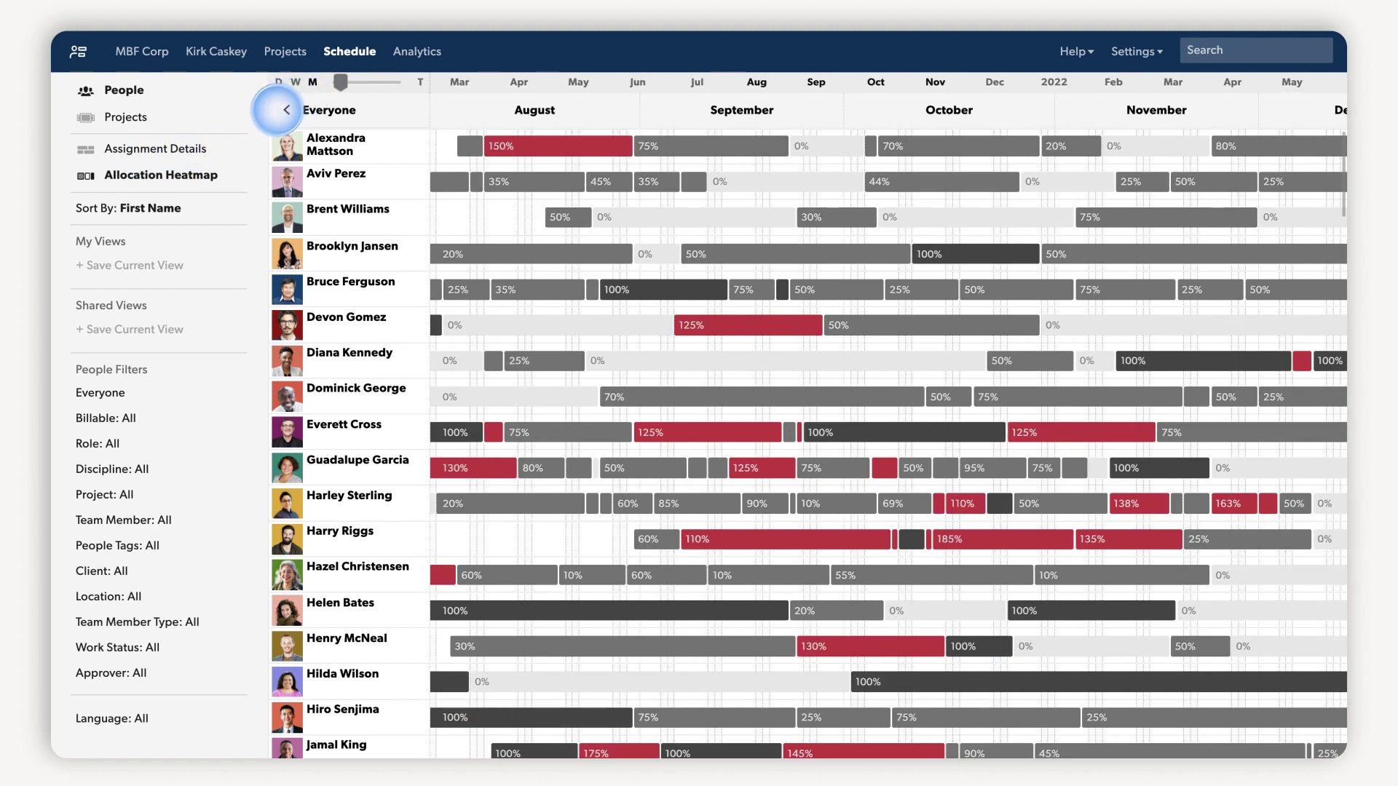
Step: Sort people by availability this week, then go to your own profile page
left_click(149, 208)
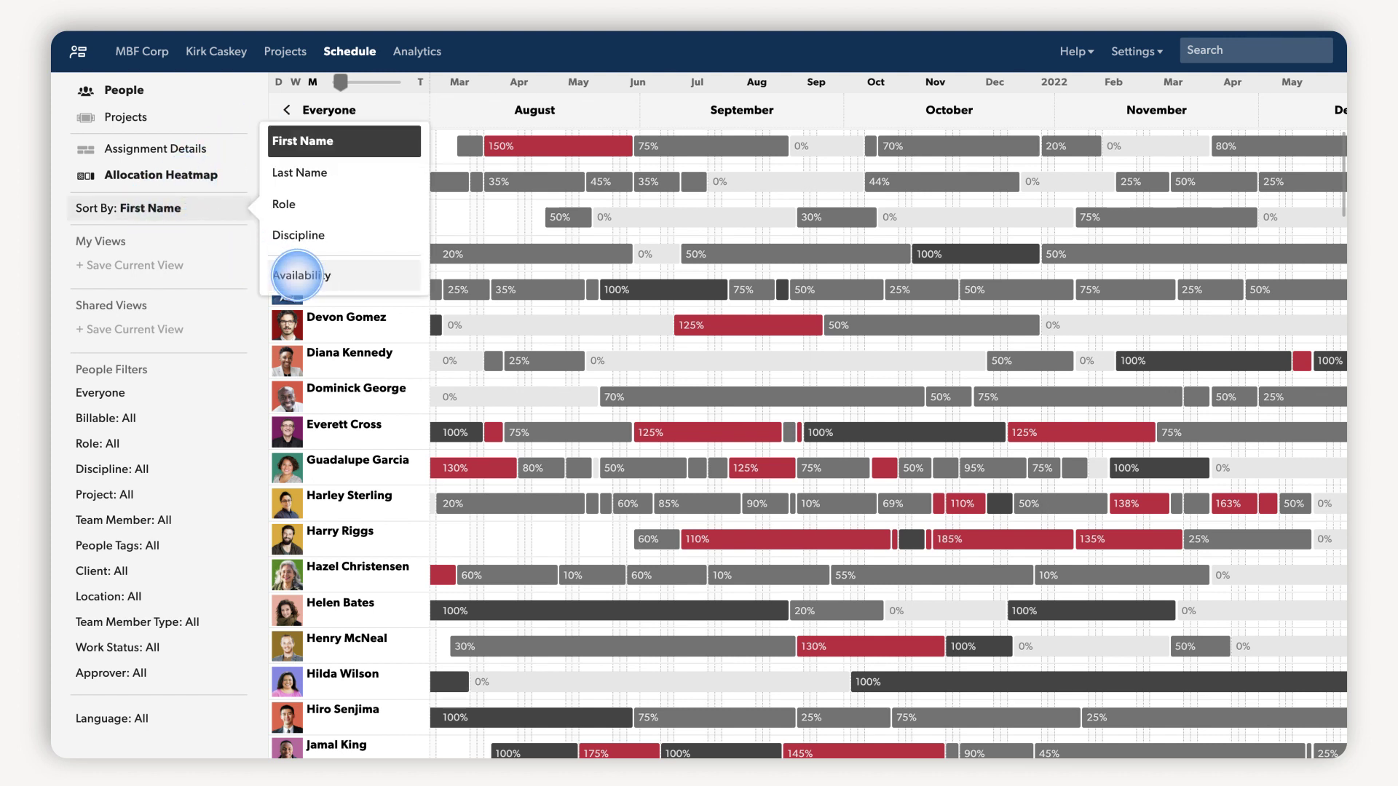
left_click(297, 275)
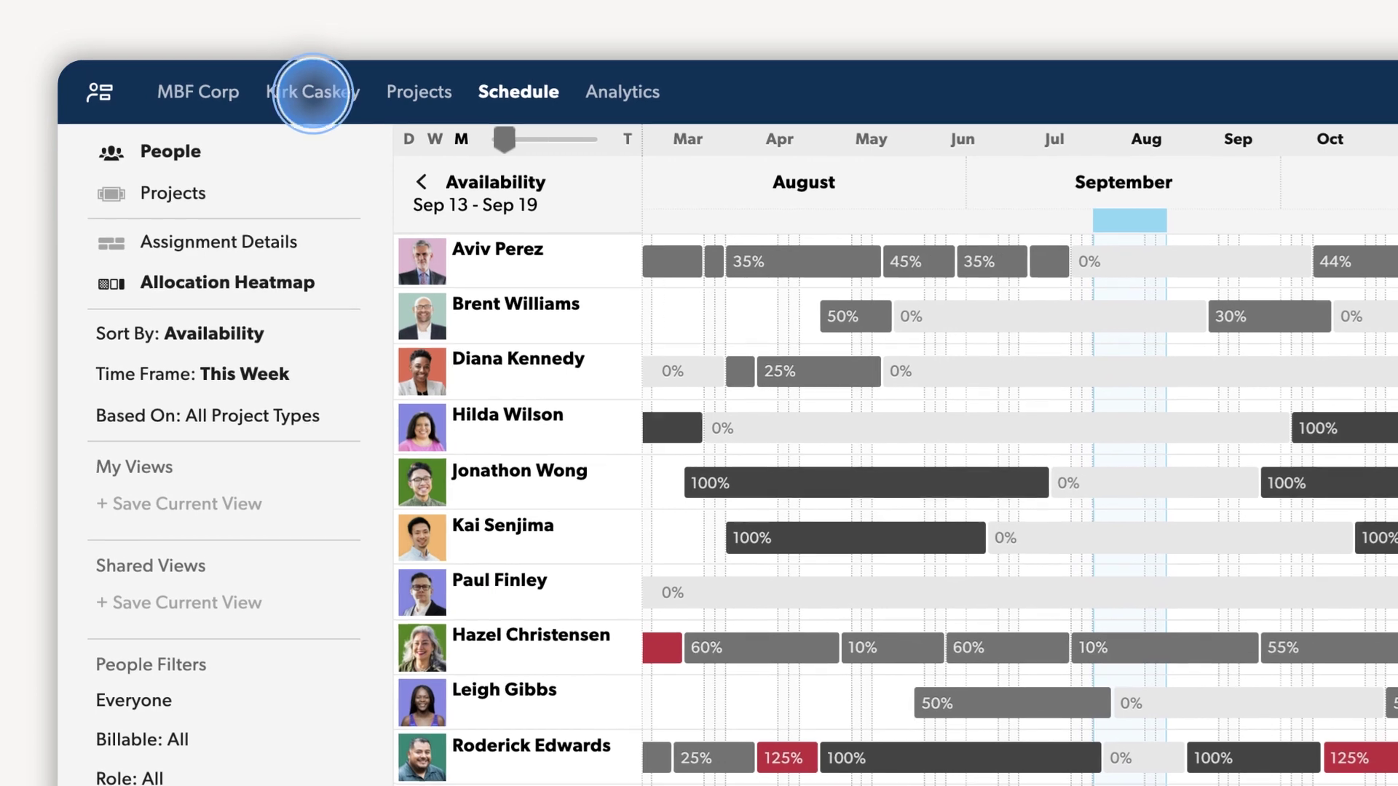
left_click(285, 81)
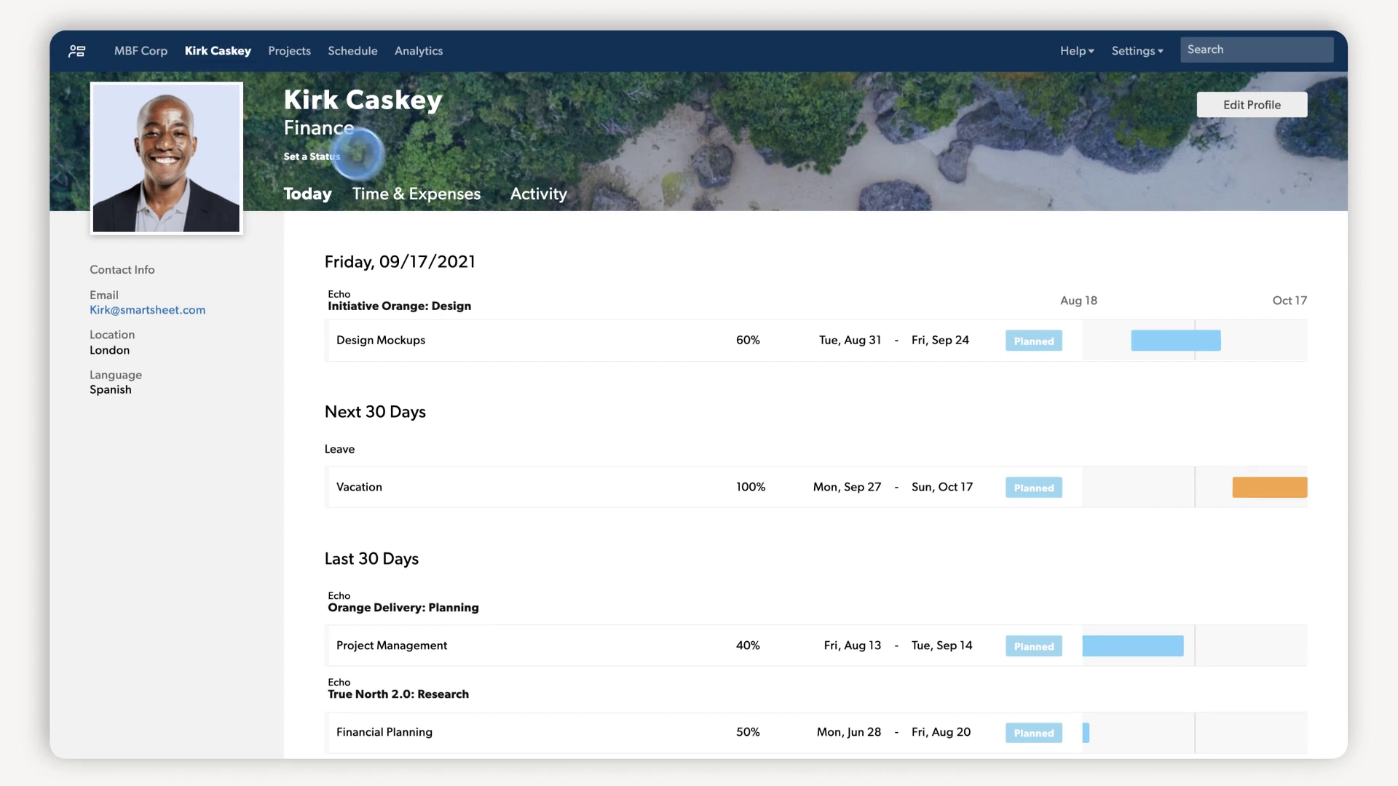
Step: Open this week's Time & Expenses tracking for Sep 13–19
left_click(412, 195)
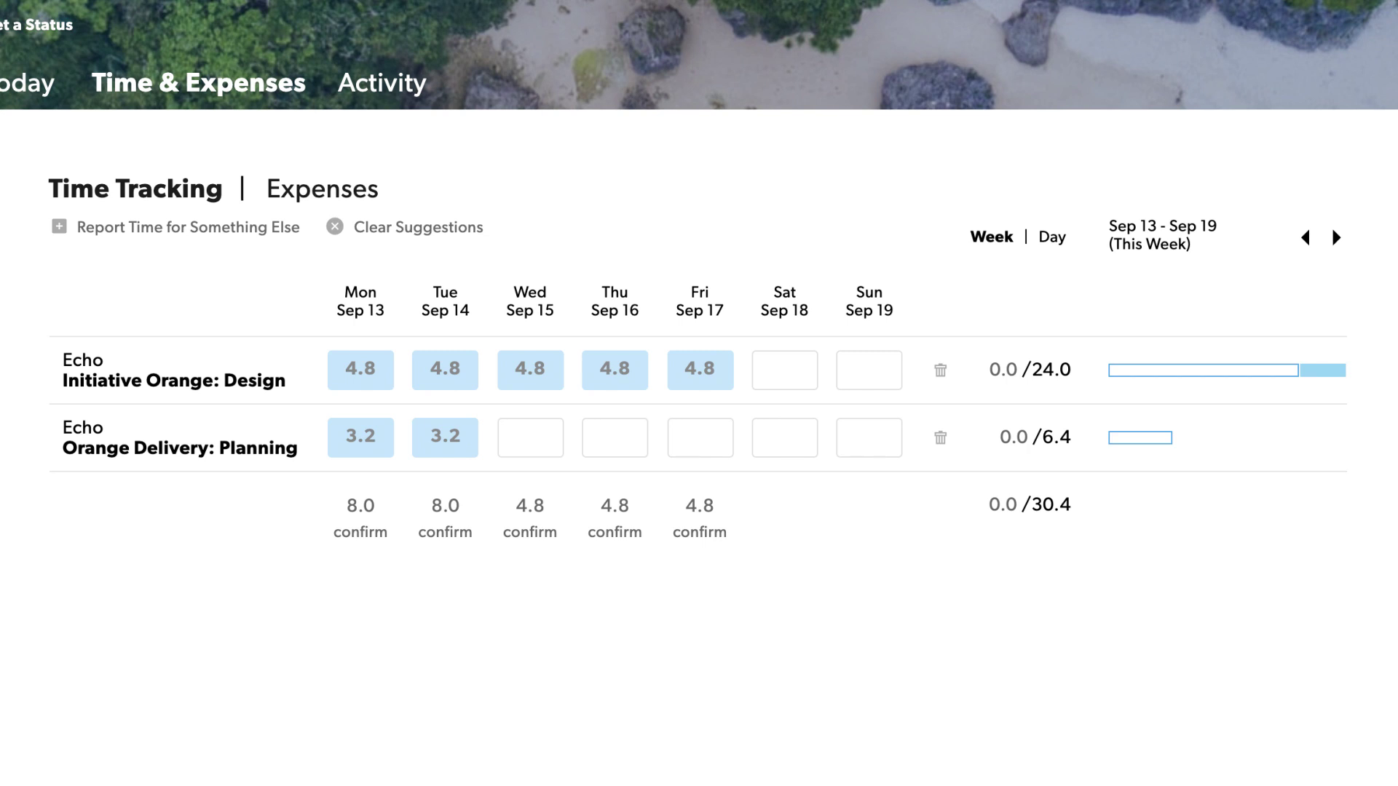
Step: Confirm Monday and Tuesday, and log and confirm 2.0 Orange Delivery: Planning hours Wednesday–Friday
left_click(360, 518)
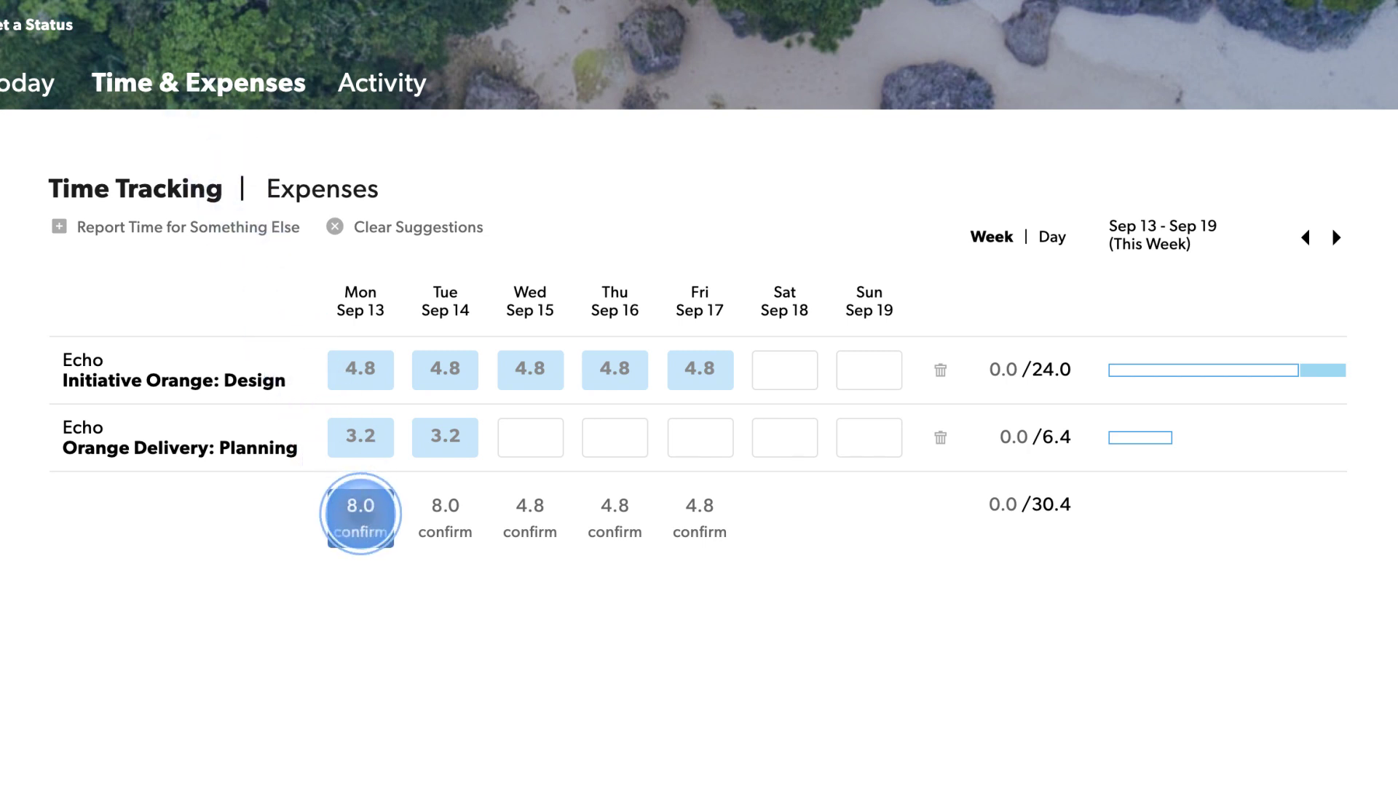
left_click(445, 514)
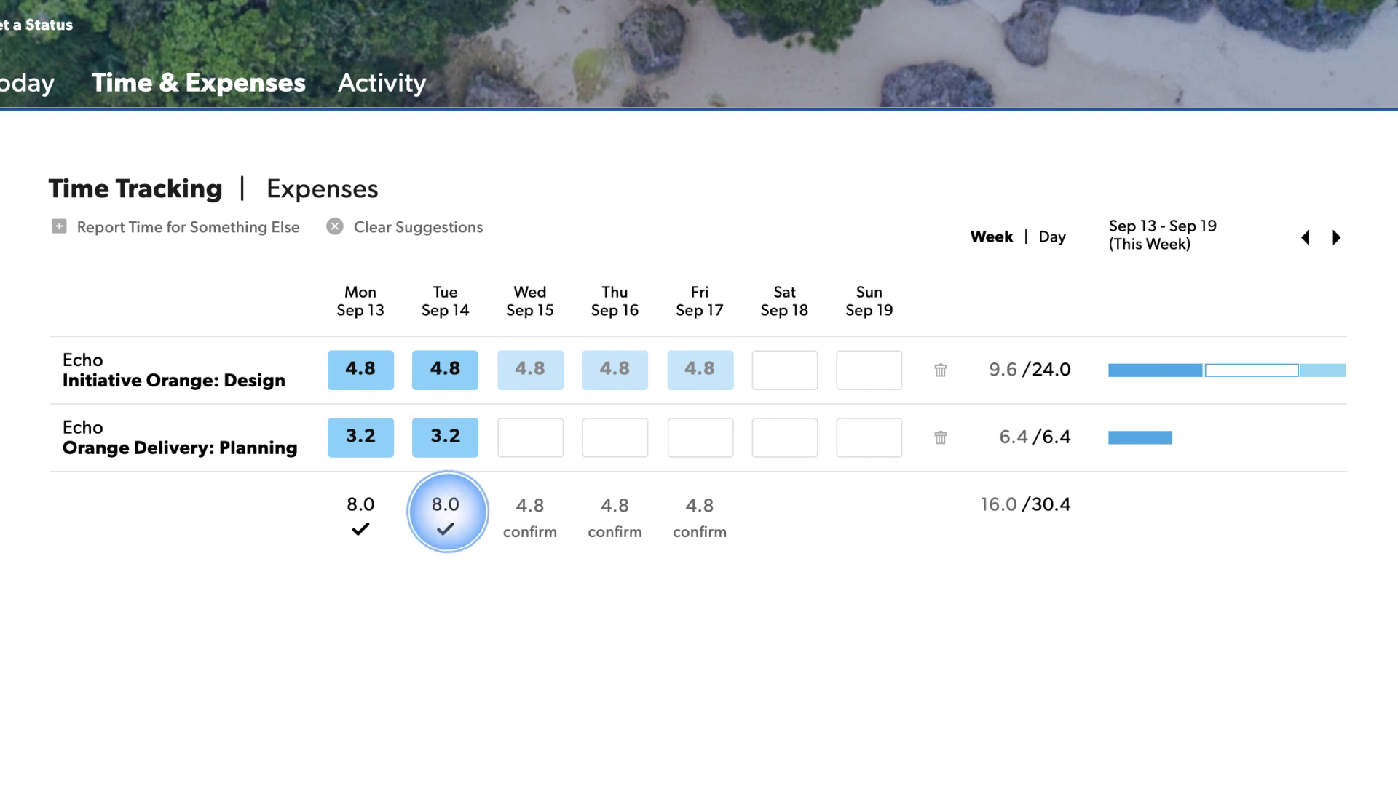
left_click(517, 437)
type("2")
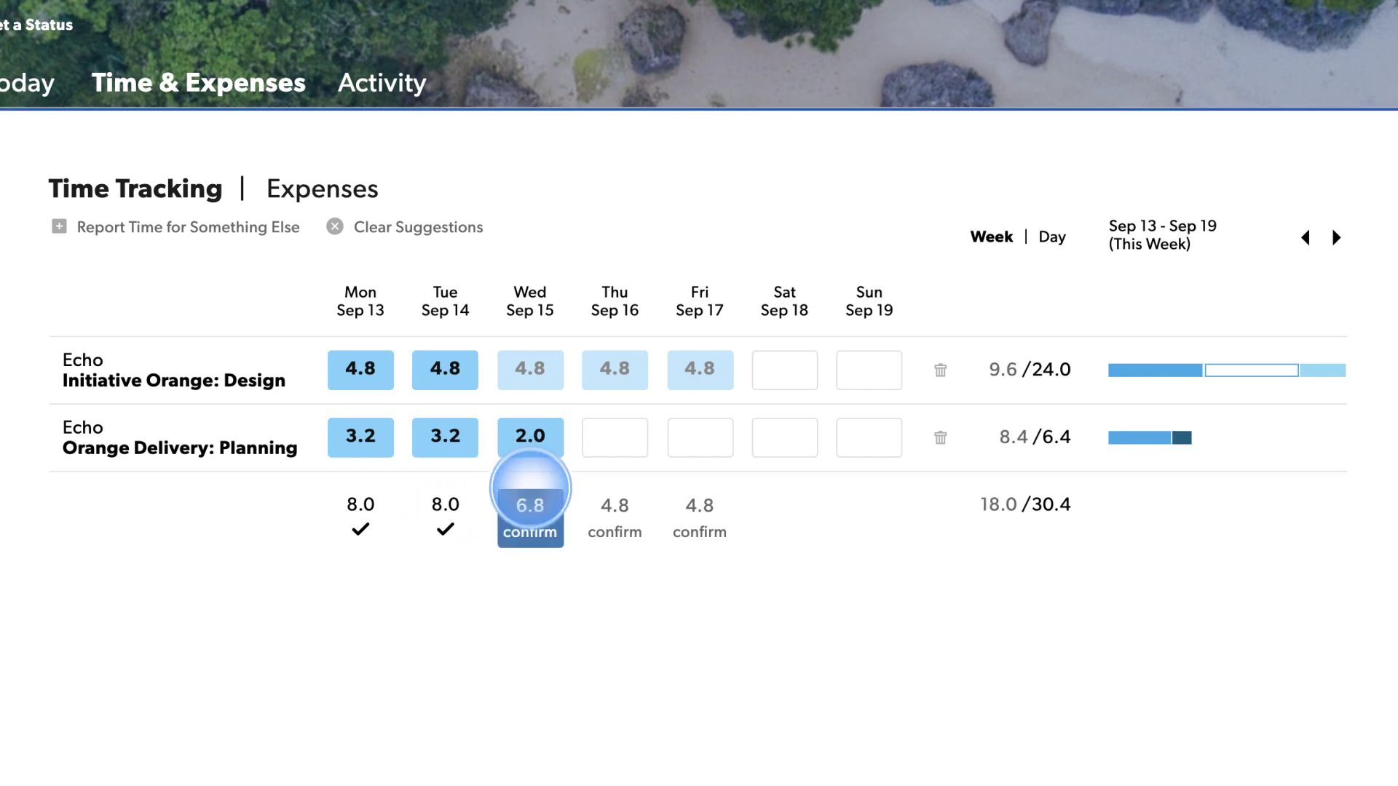
left_click(530, 519)
left_click(615, 437)
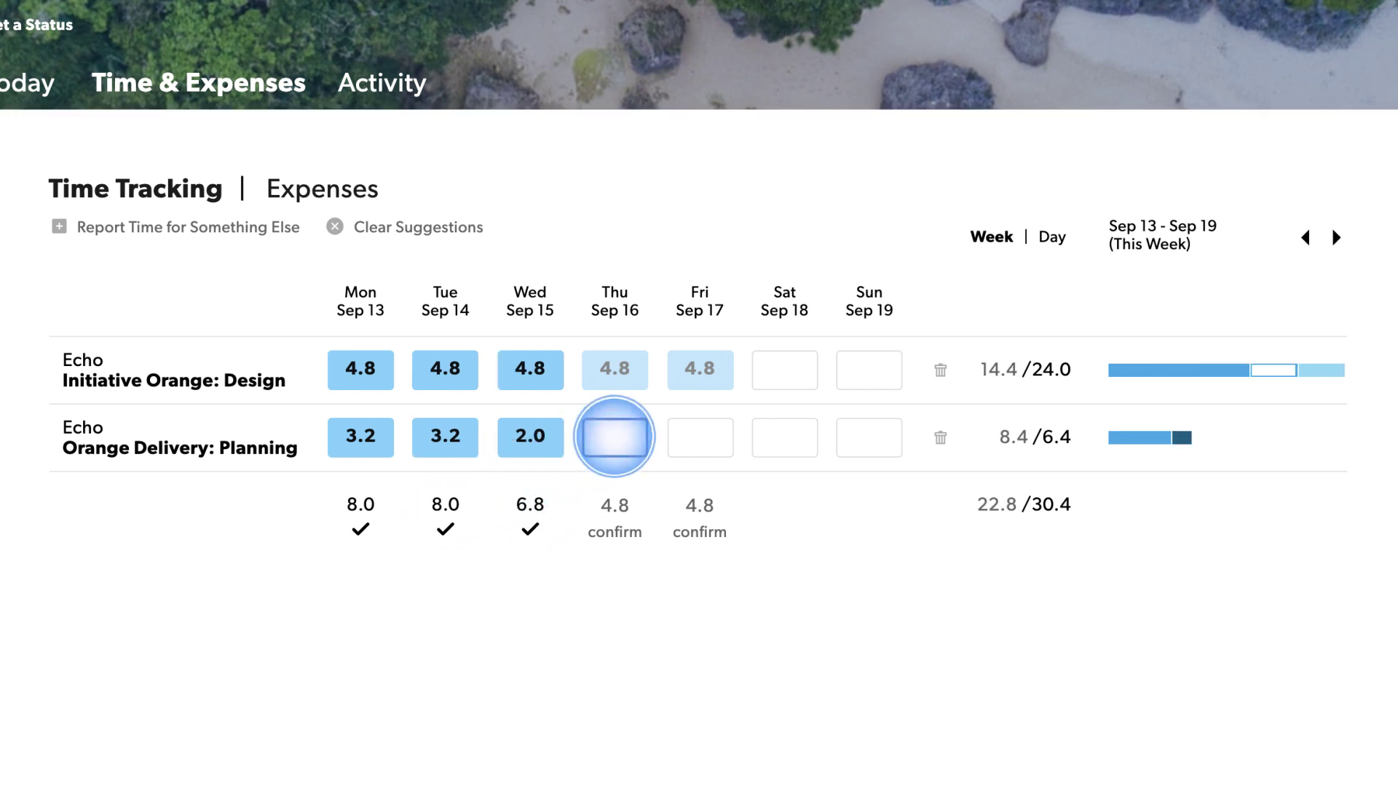
type("2")
left_click(615, 517)
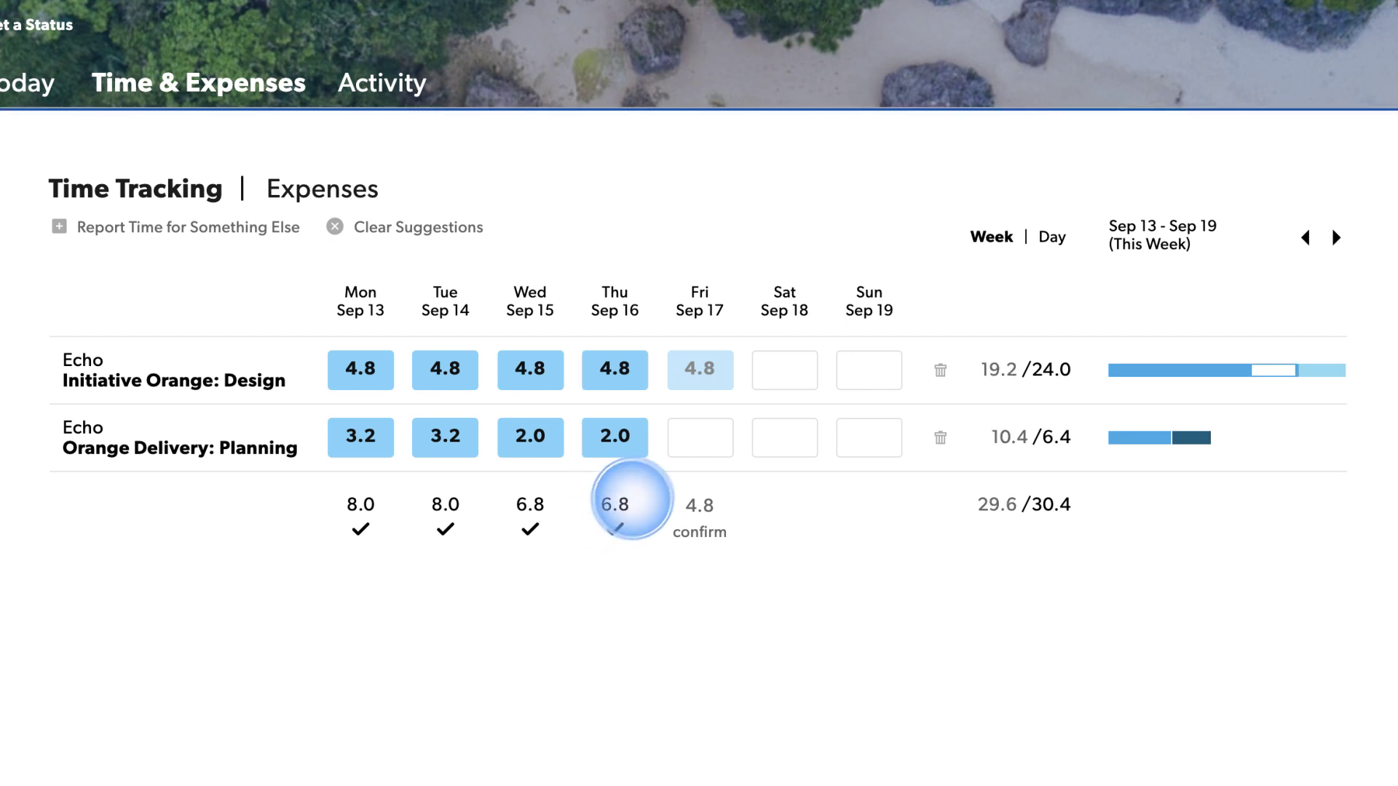
left_click(699, 438)
type("2")
left_click(700, 532)
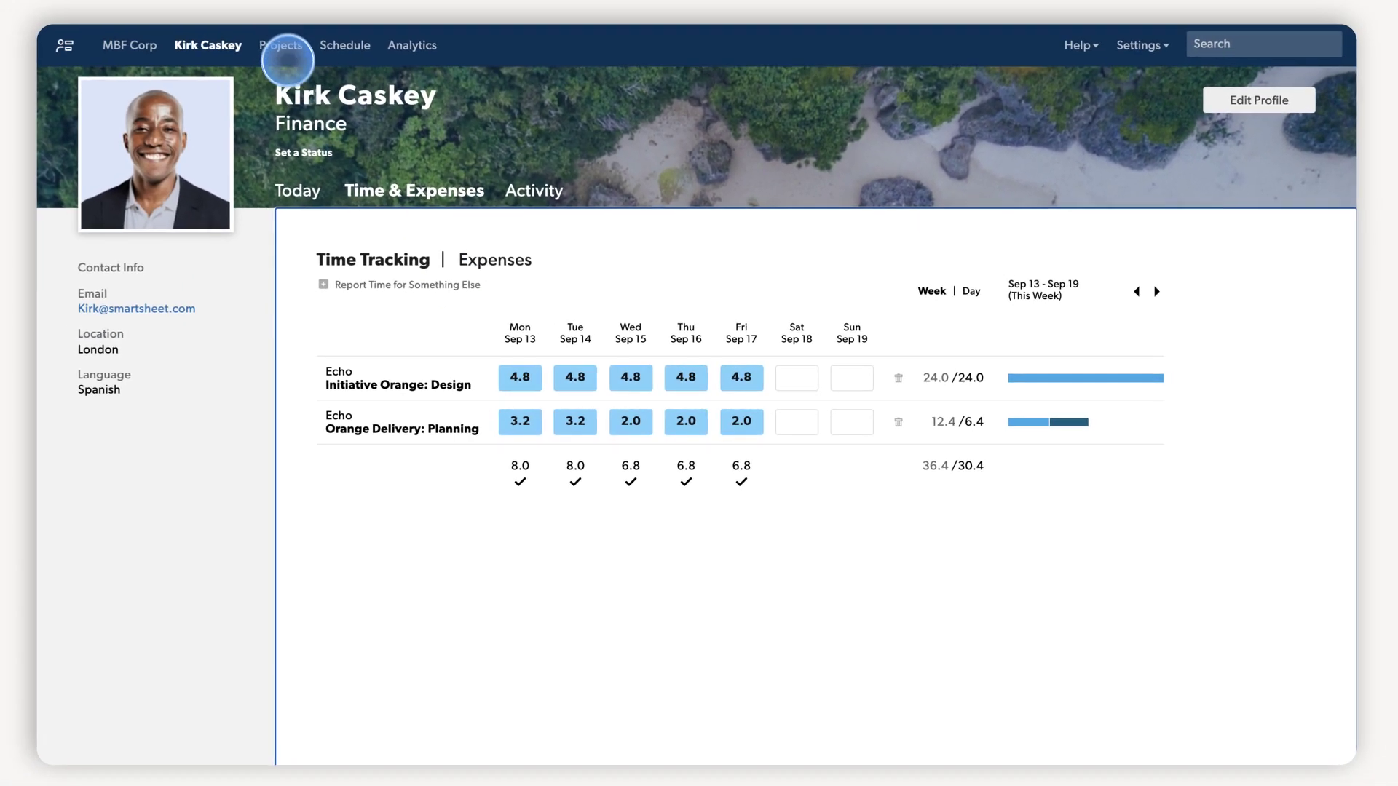
Step: Open the A3 Marketing Video Project from the Projects portfolio list
left_click(289, 50)
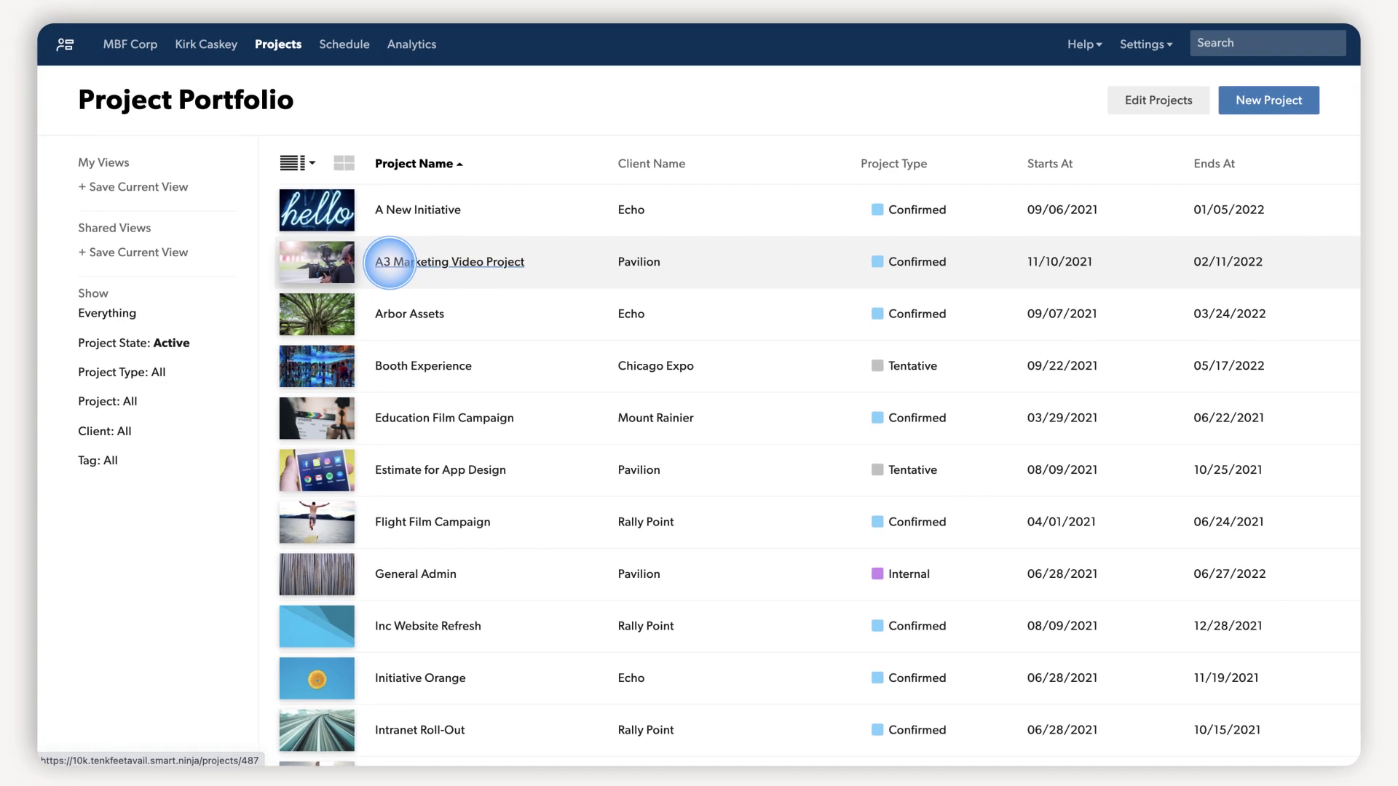
left_click(390, 262)
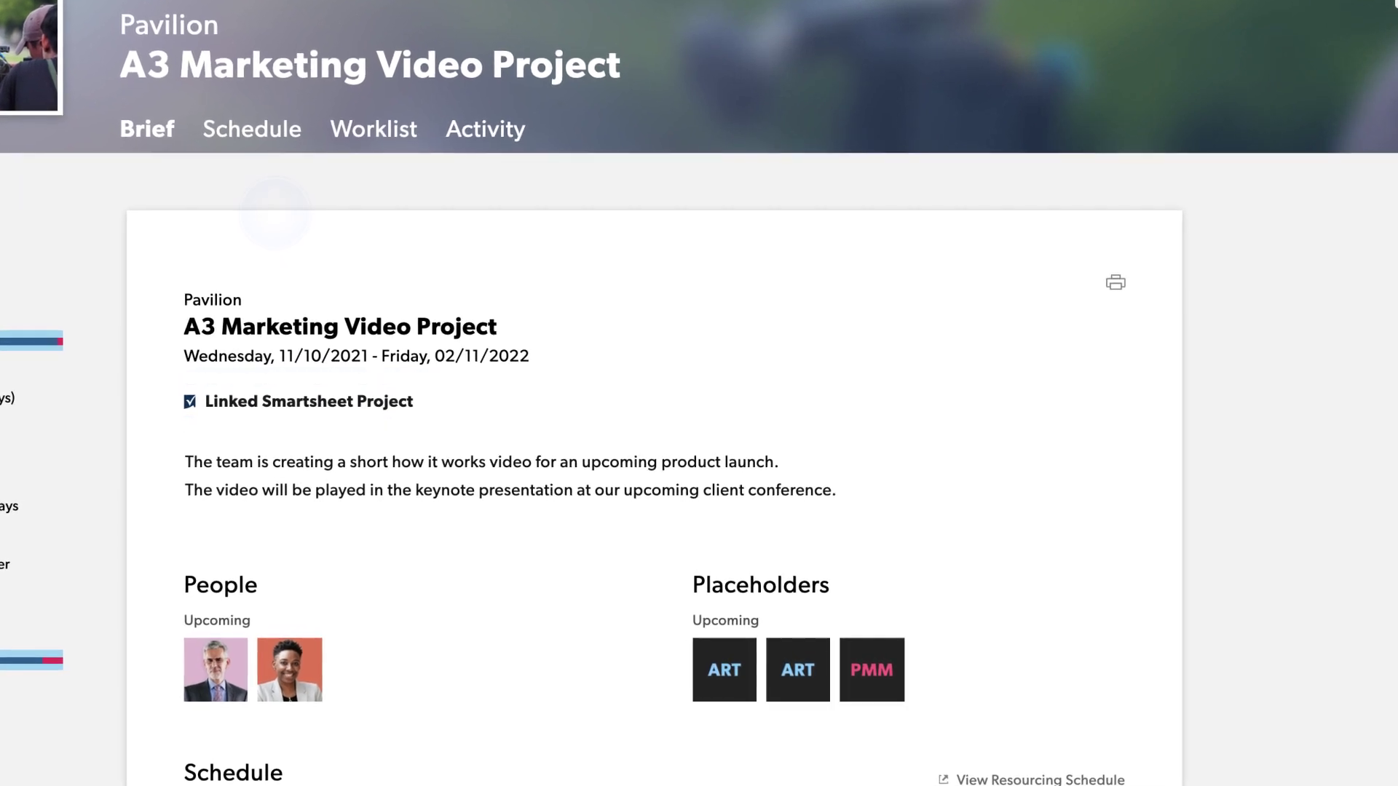
Step: On the project's Schedule, reassign the Design Concepts work to the matching Art graphic designer
left_click(249, 128)
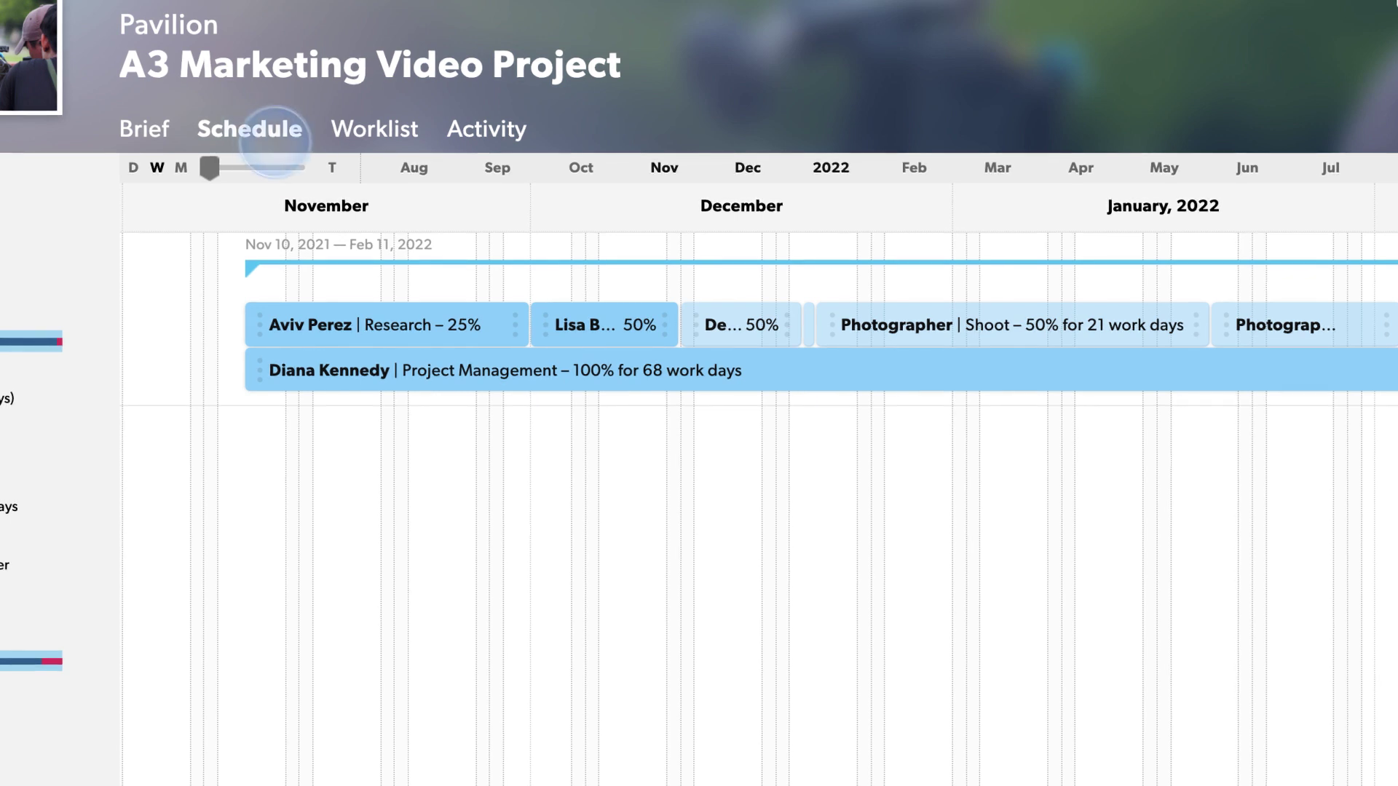
mouse_move(556, 297)
left_click(605, 325)
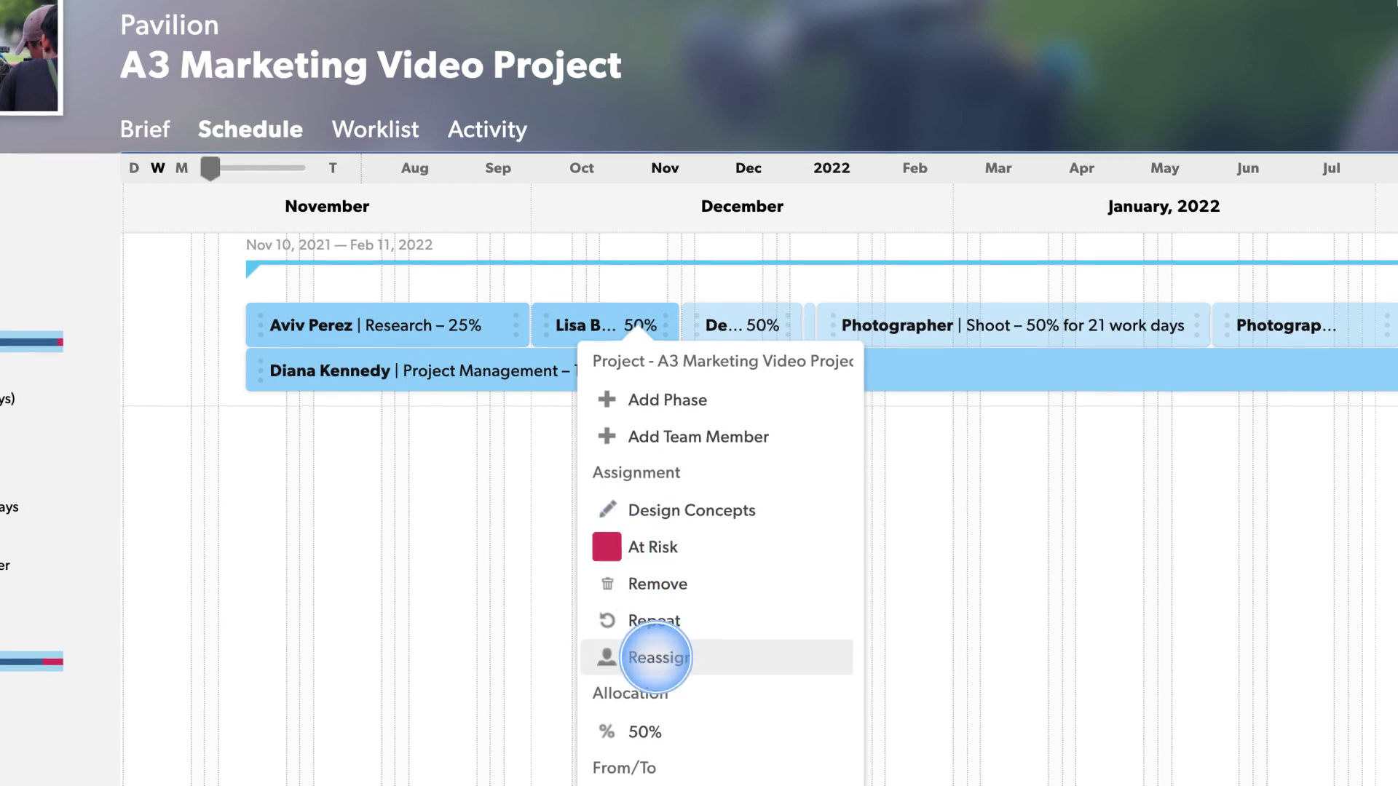
left_click(695, 657)
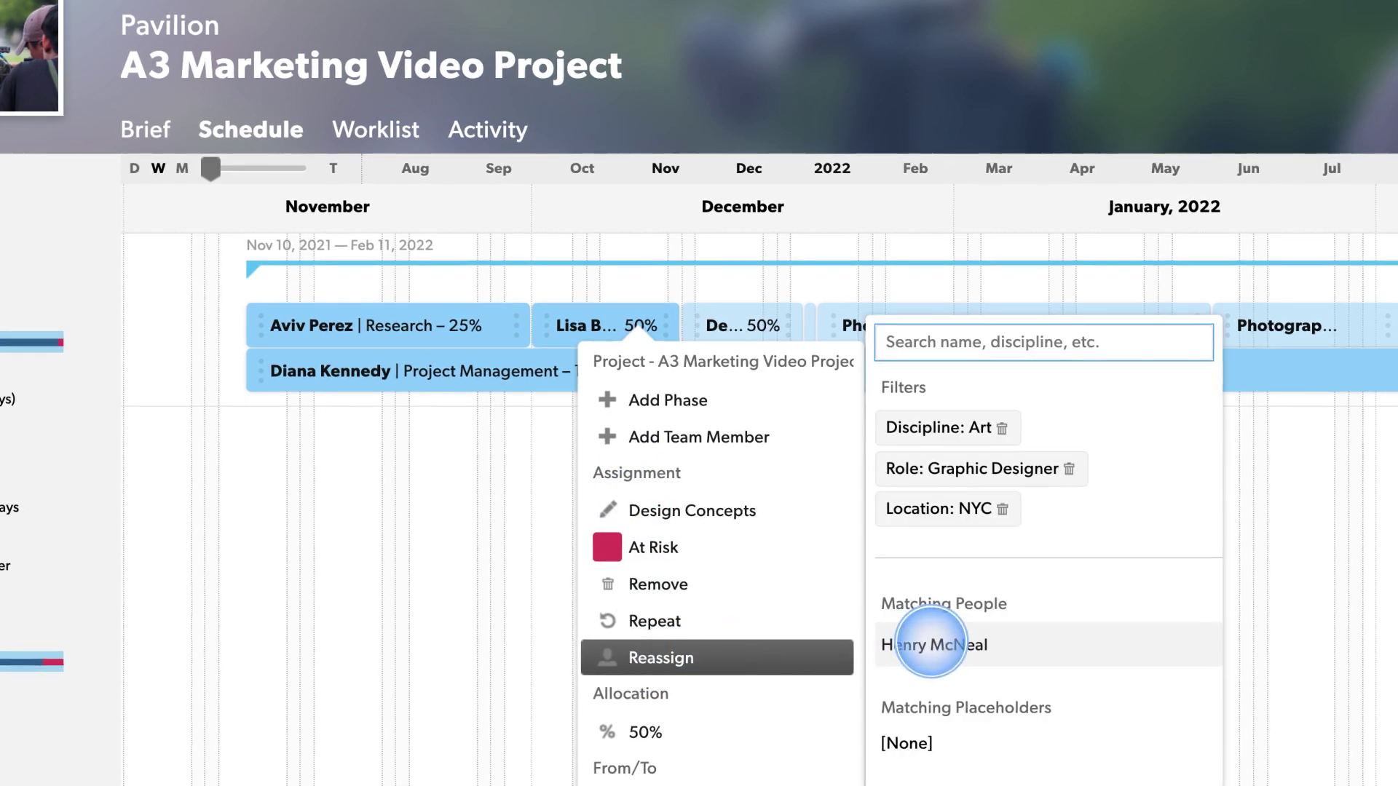
left_click(930, 643)
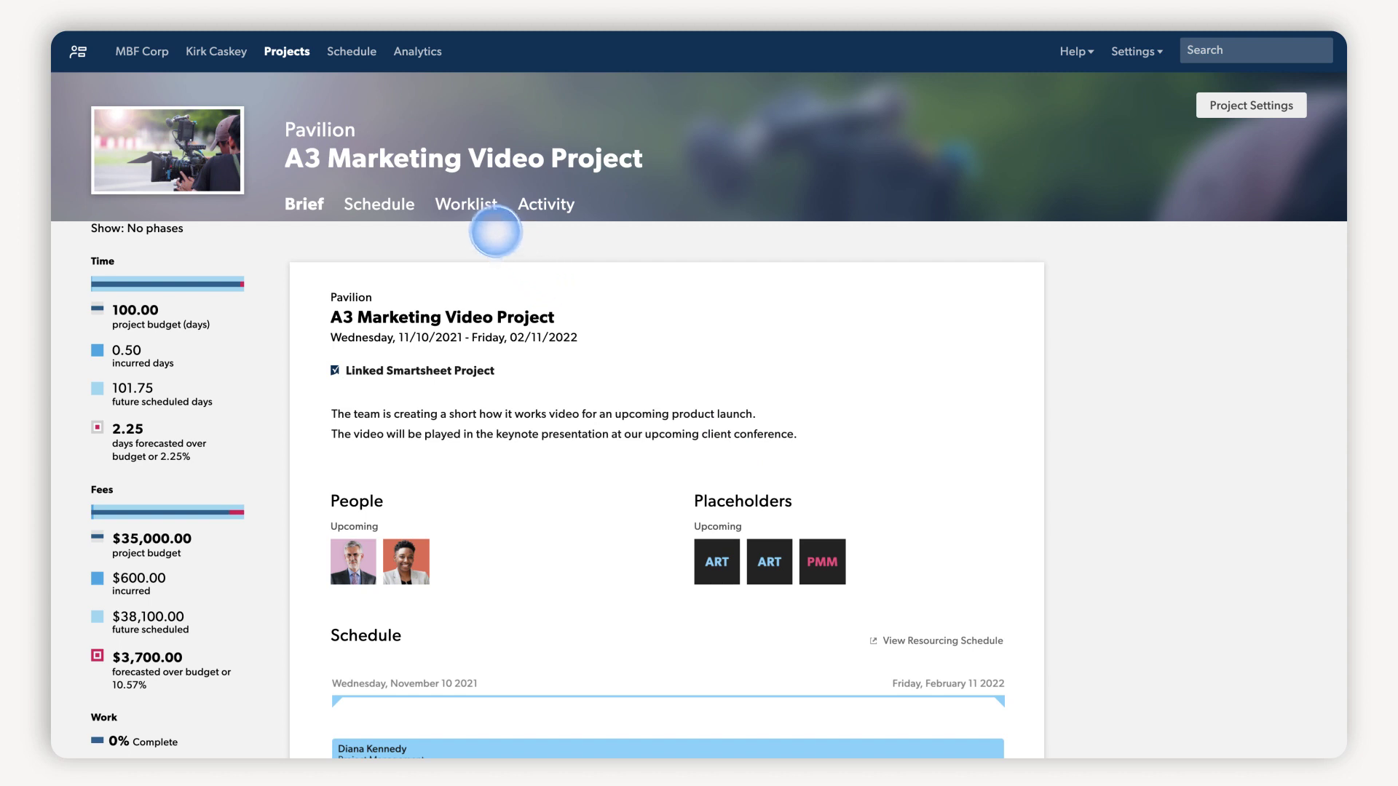
Step: Filter the project Worklist to At Risk status only, then open the Analytics dashboard
left_click(466, 204)
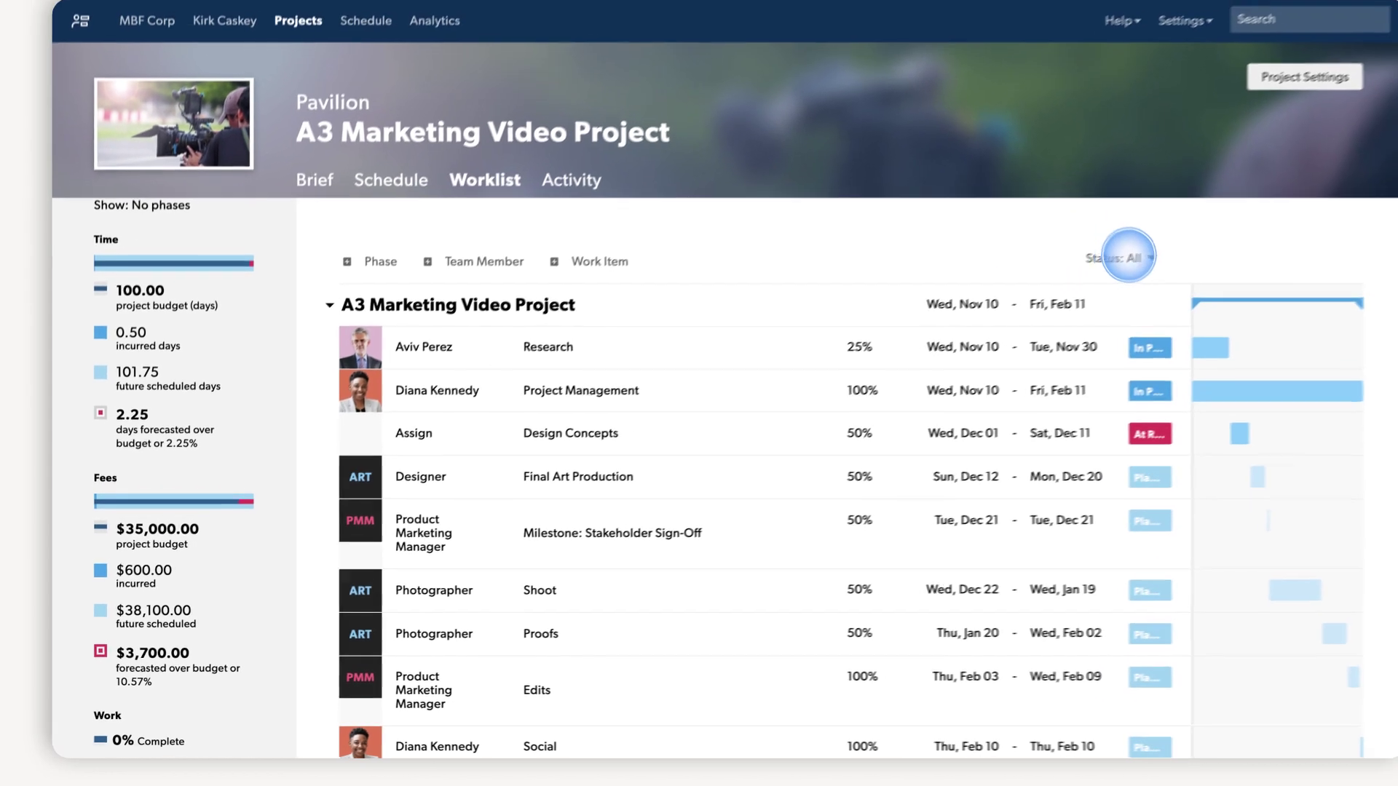
left_click(1109, 277)
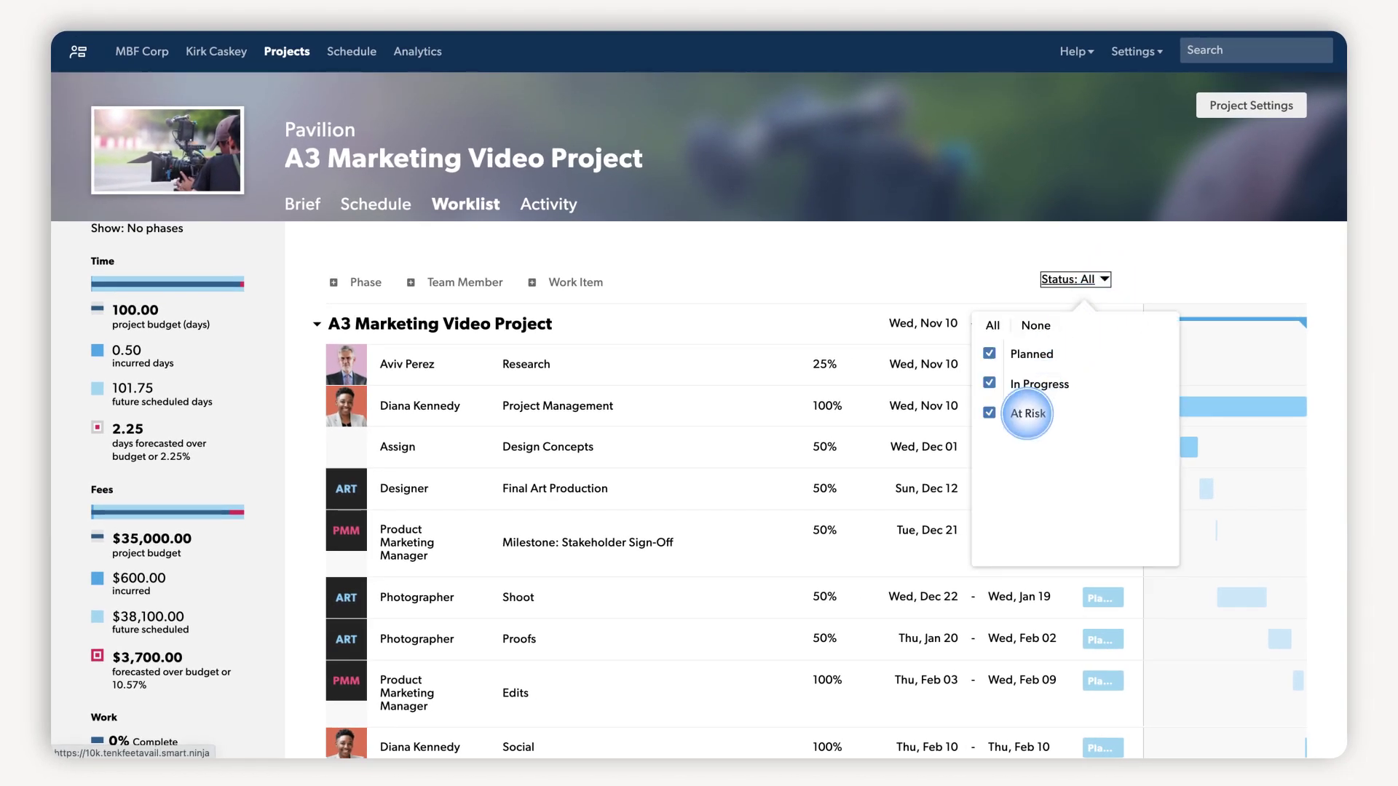
left_click(1031, 410)
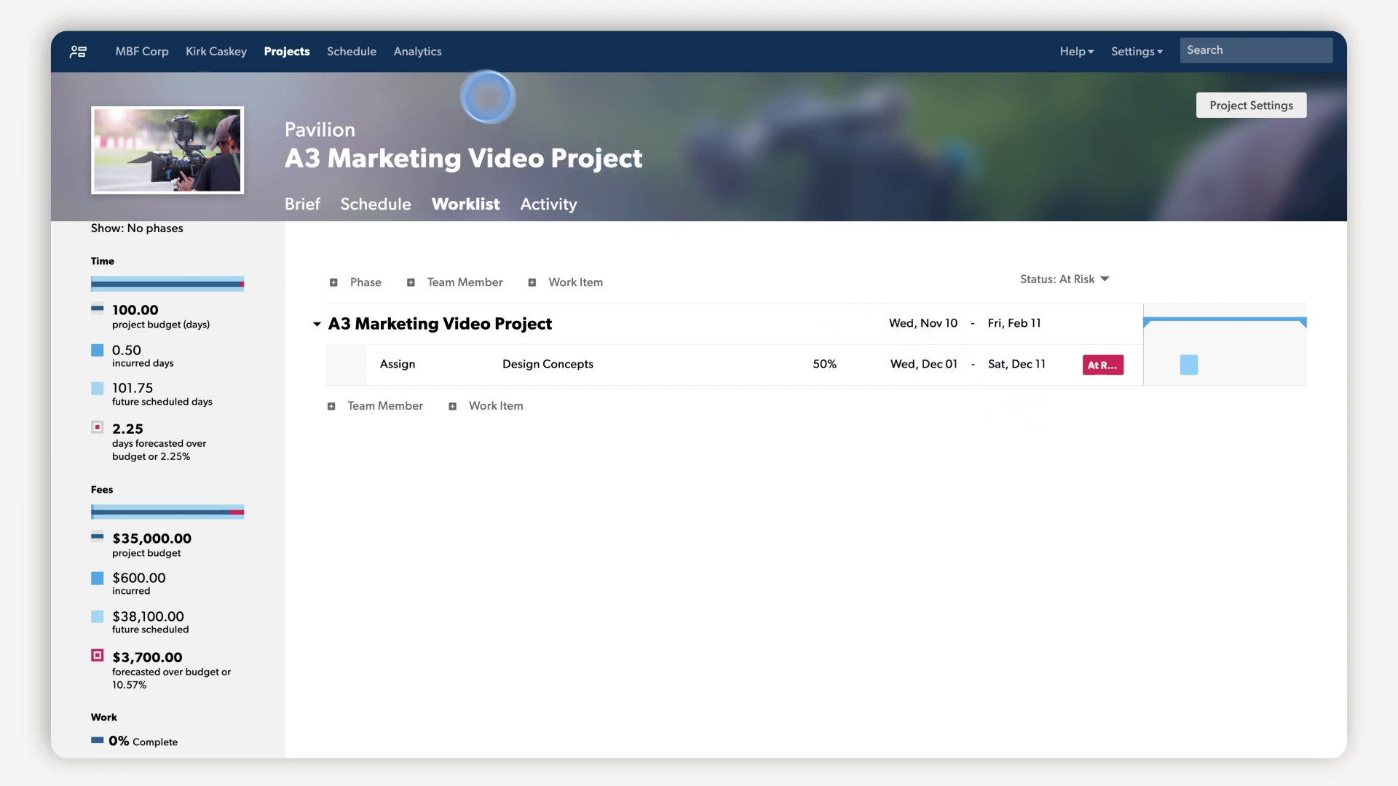
left_click(416, 52)
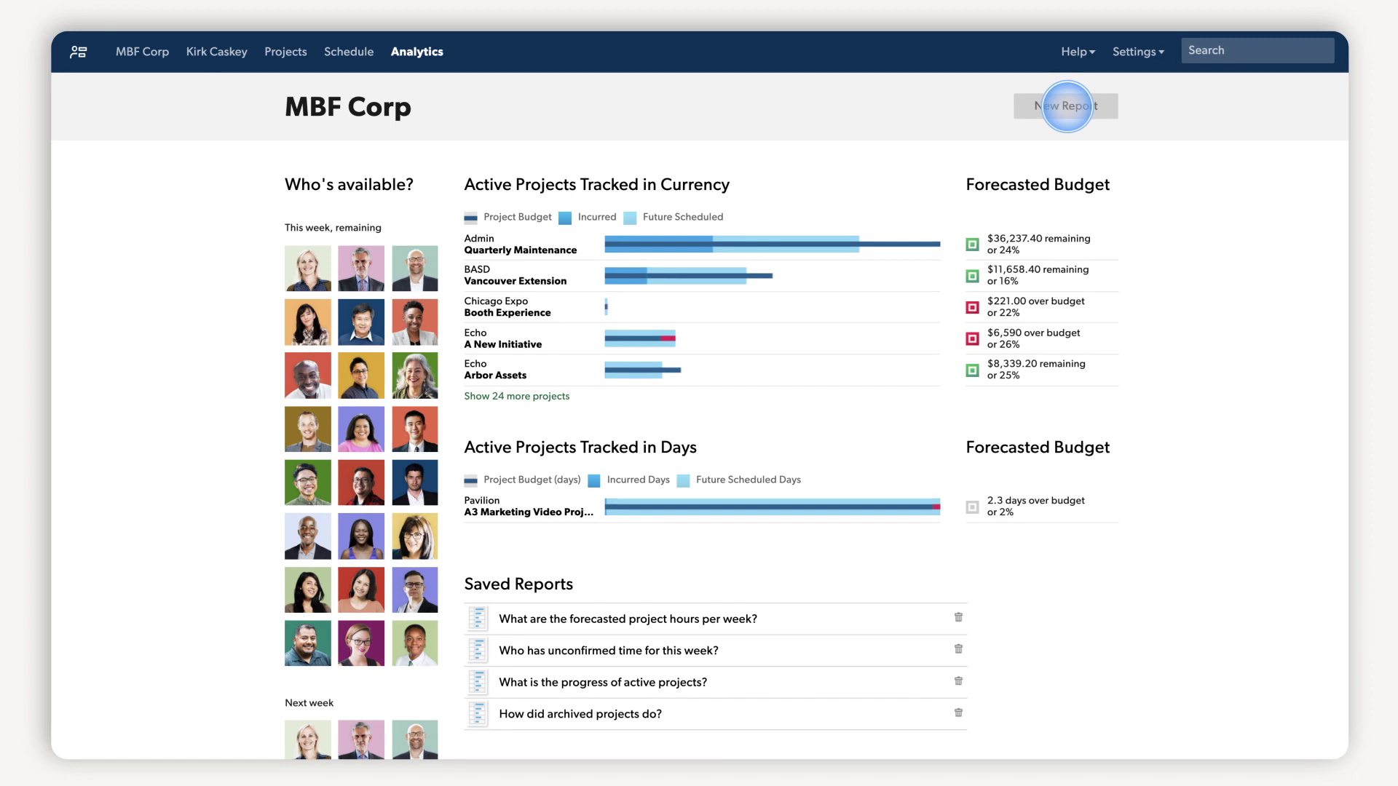
Step: Create and run a new Utilization report grouped first by Discipline
left_click(1066, 105)
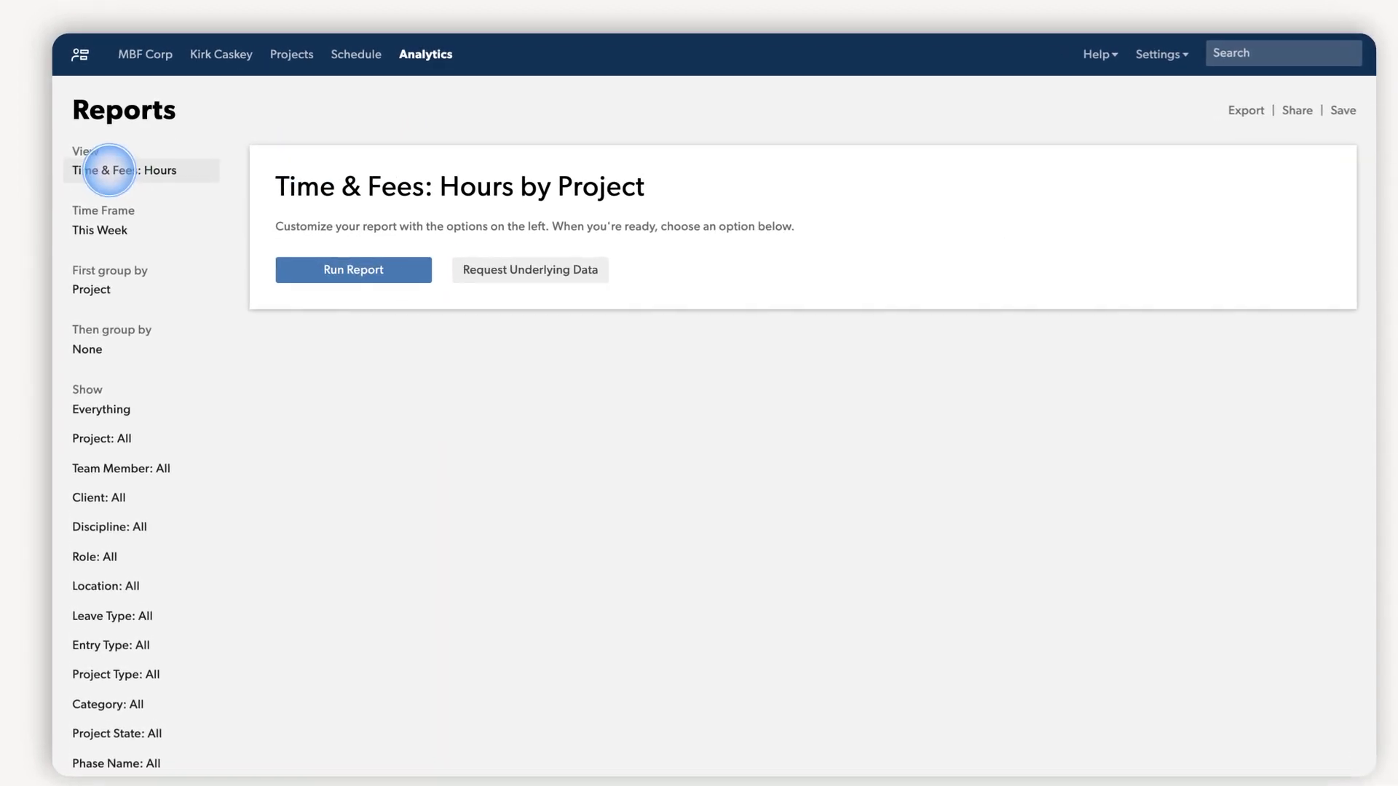
left_click(109, 170)
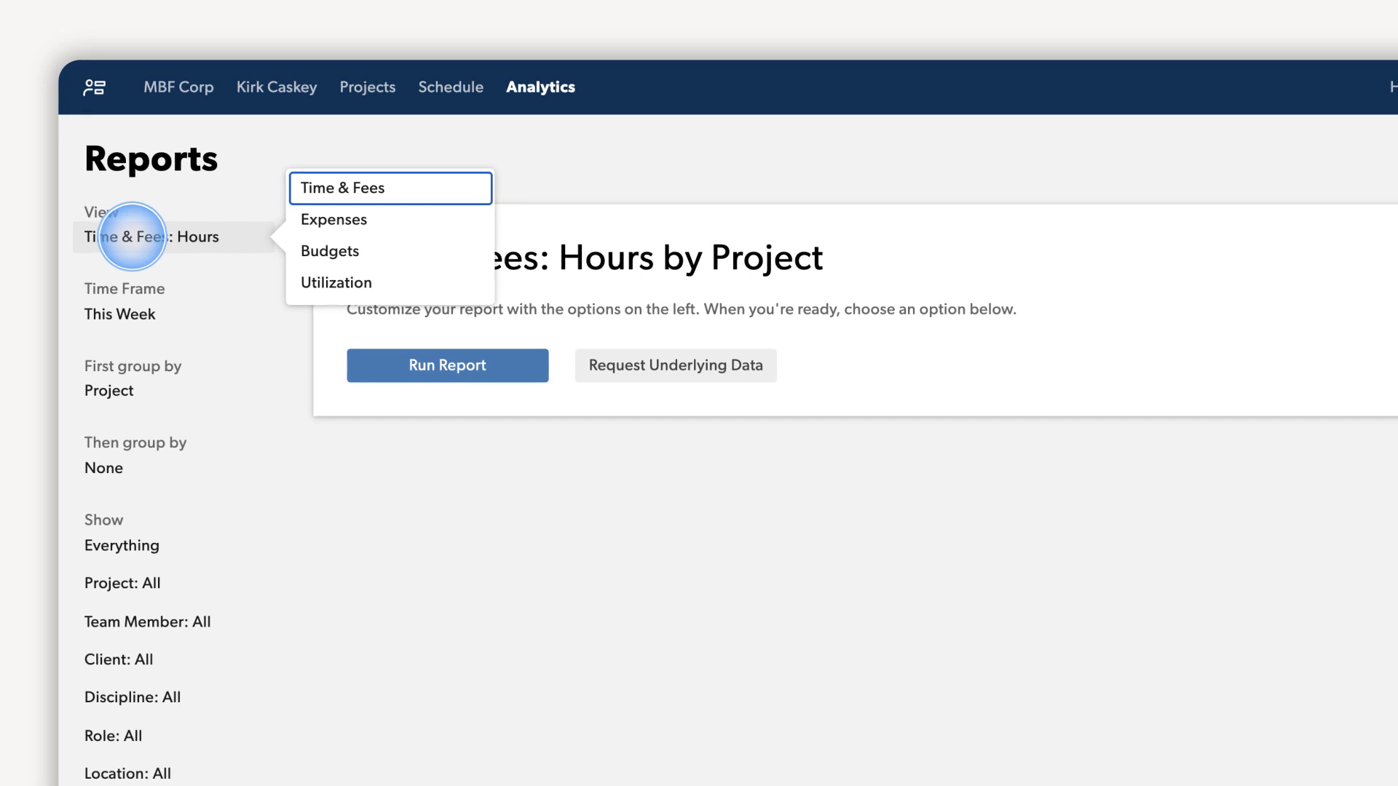
left_click(334, 284)
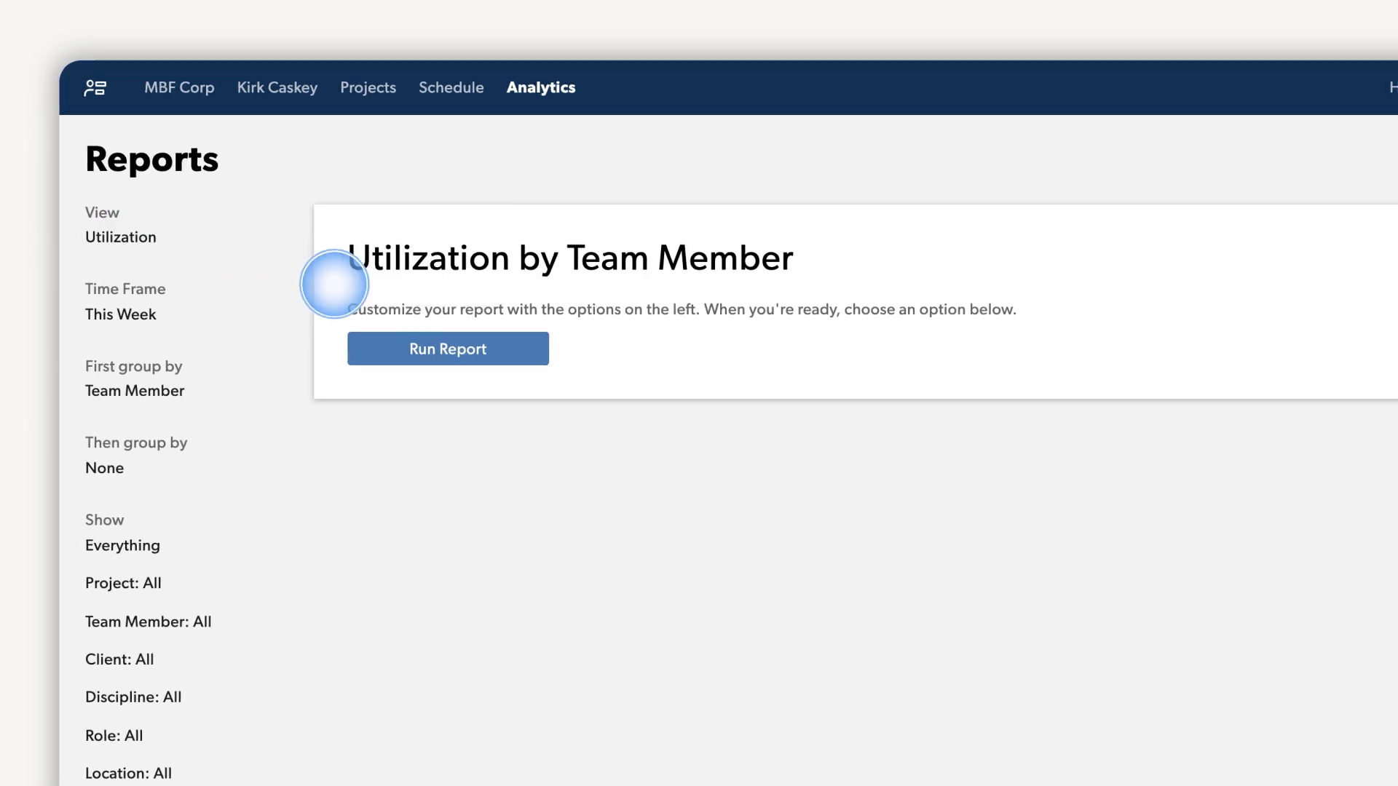
left_click(139, 388)
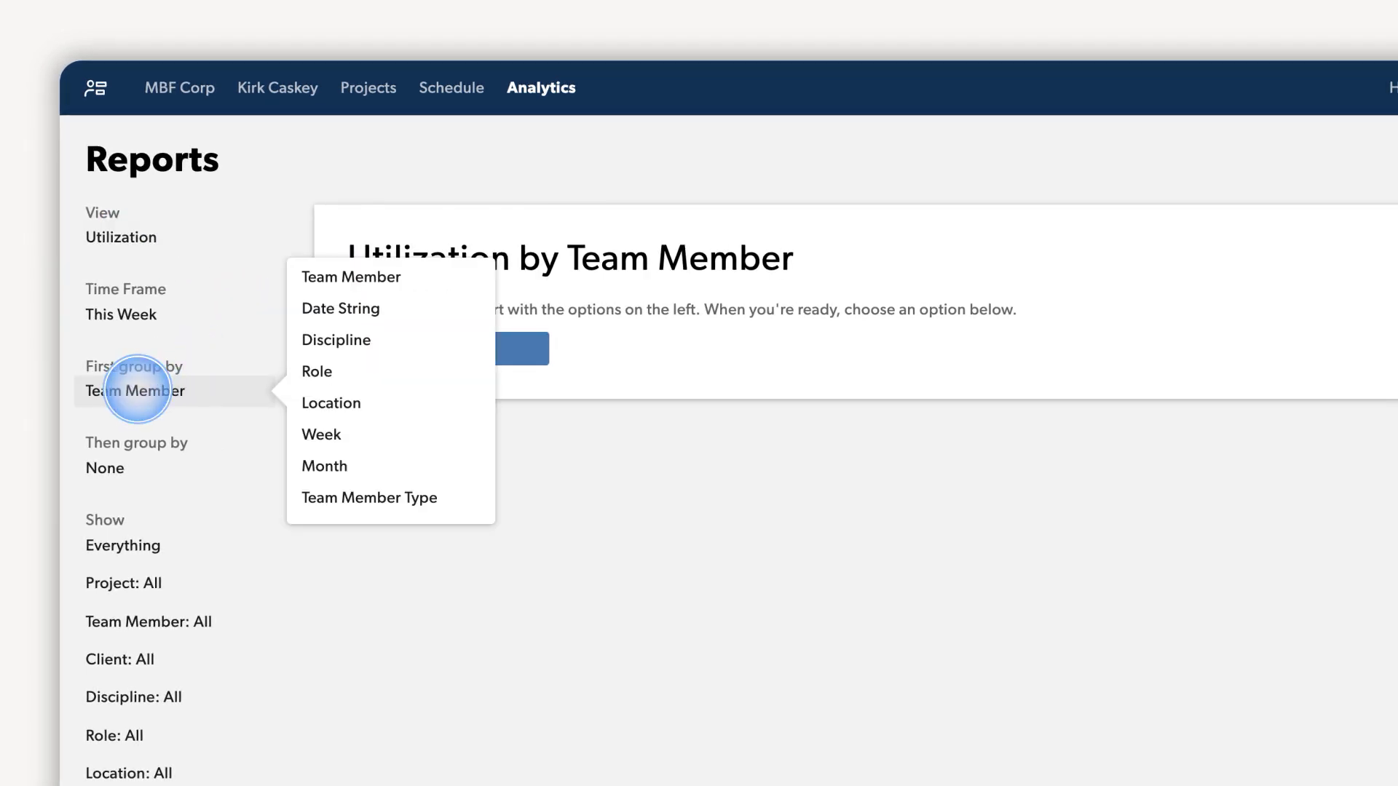
left_click(323, 340)
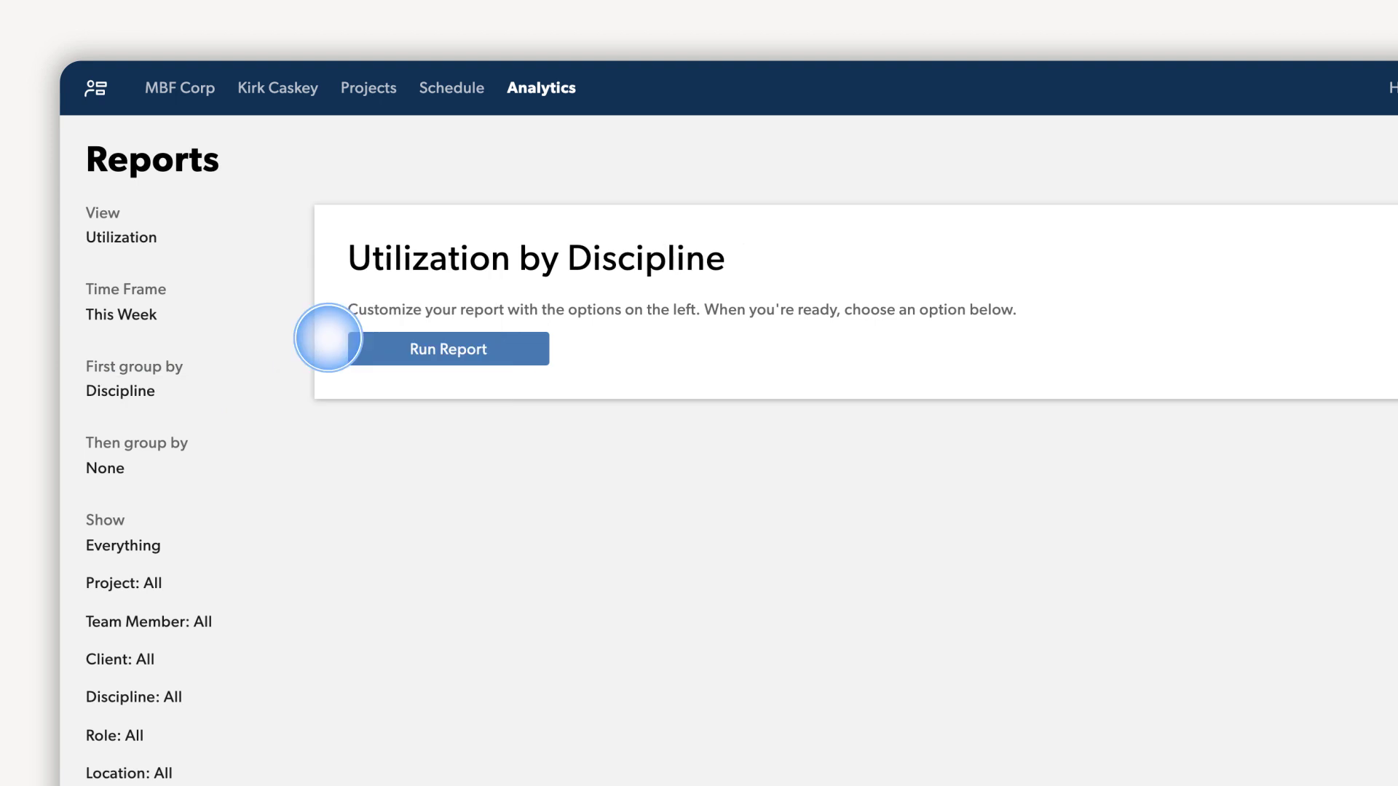
left_click(419, 348)
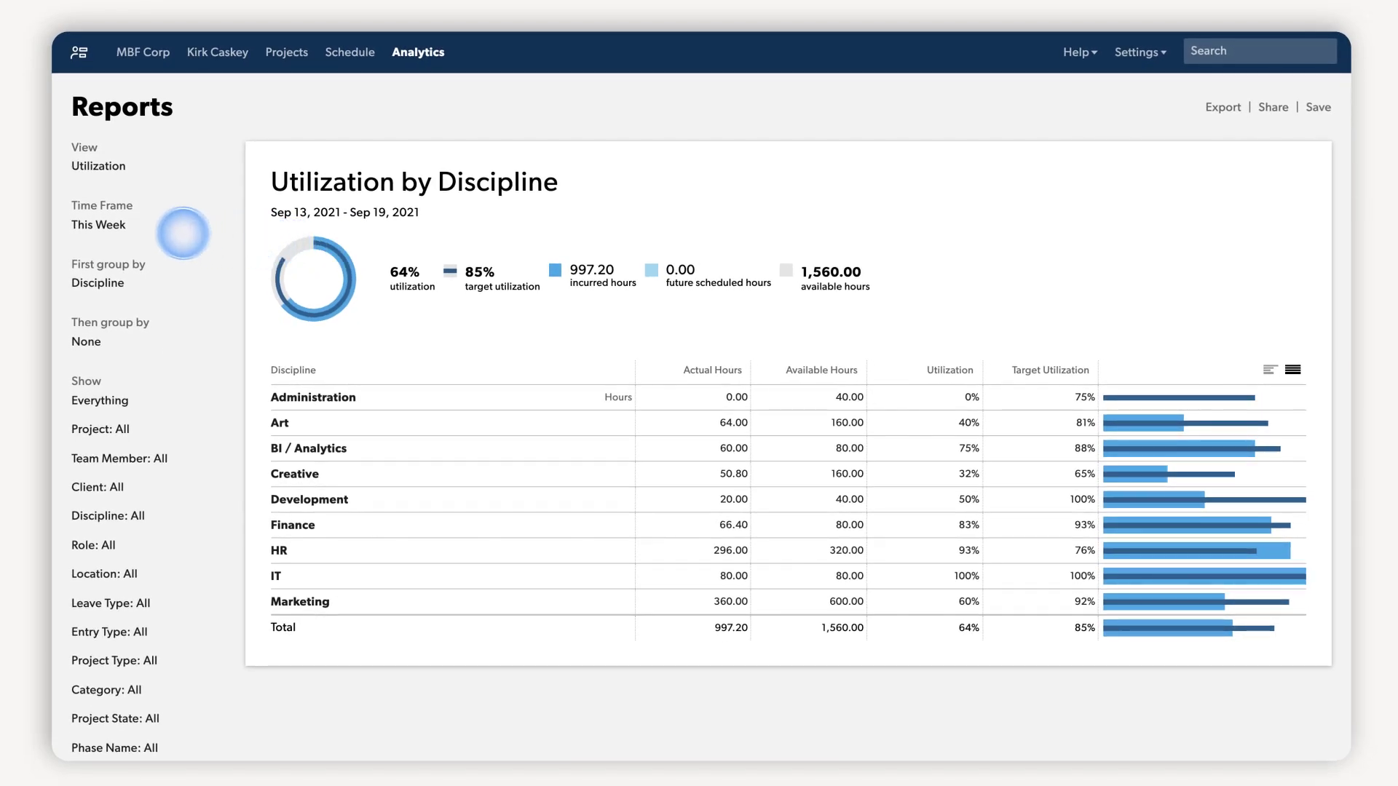
Step: Change the report time frame to Next 90 Days and rerun it
left_click(103, 225)
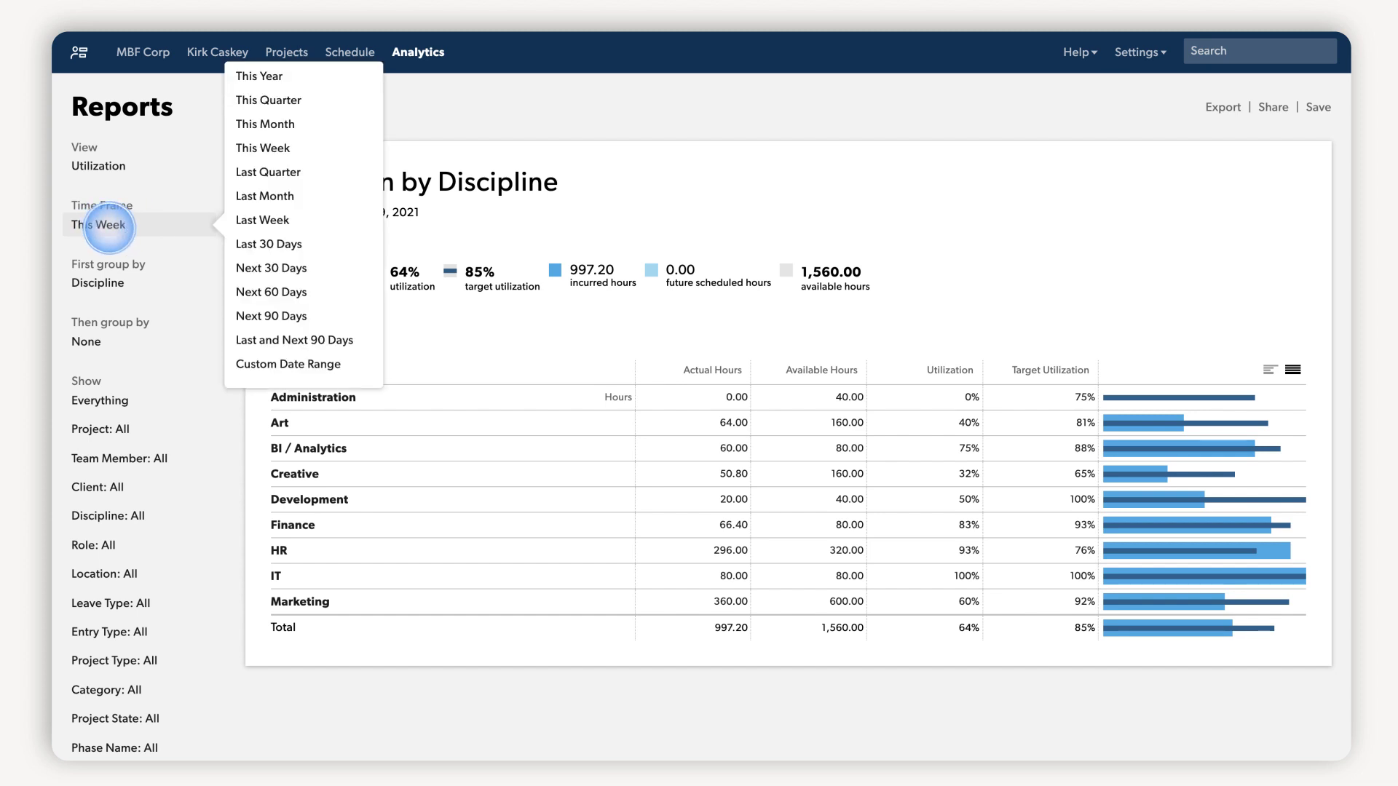
left_click(271, 316)
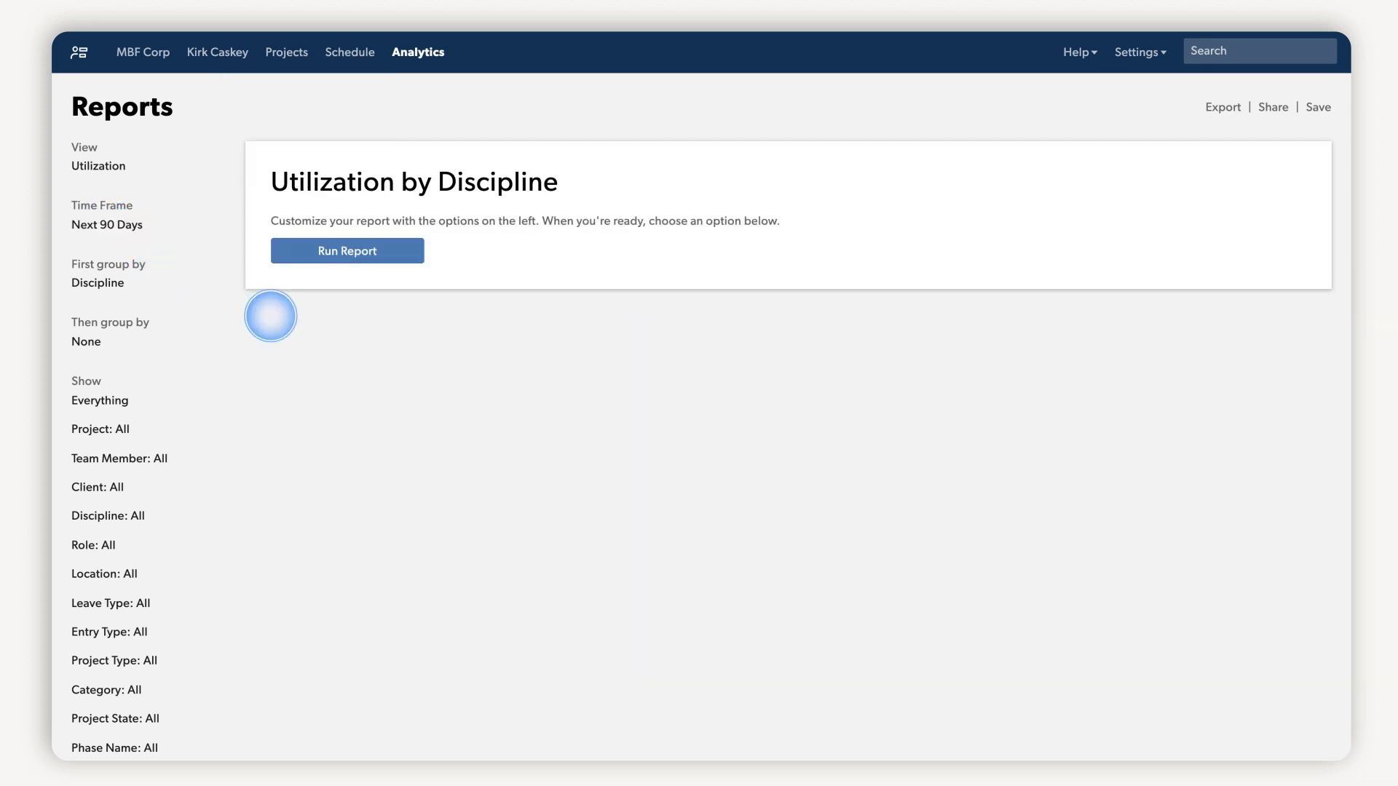
left_click(343, 251)
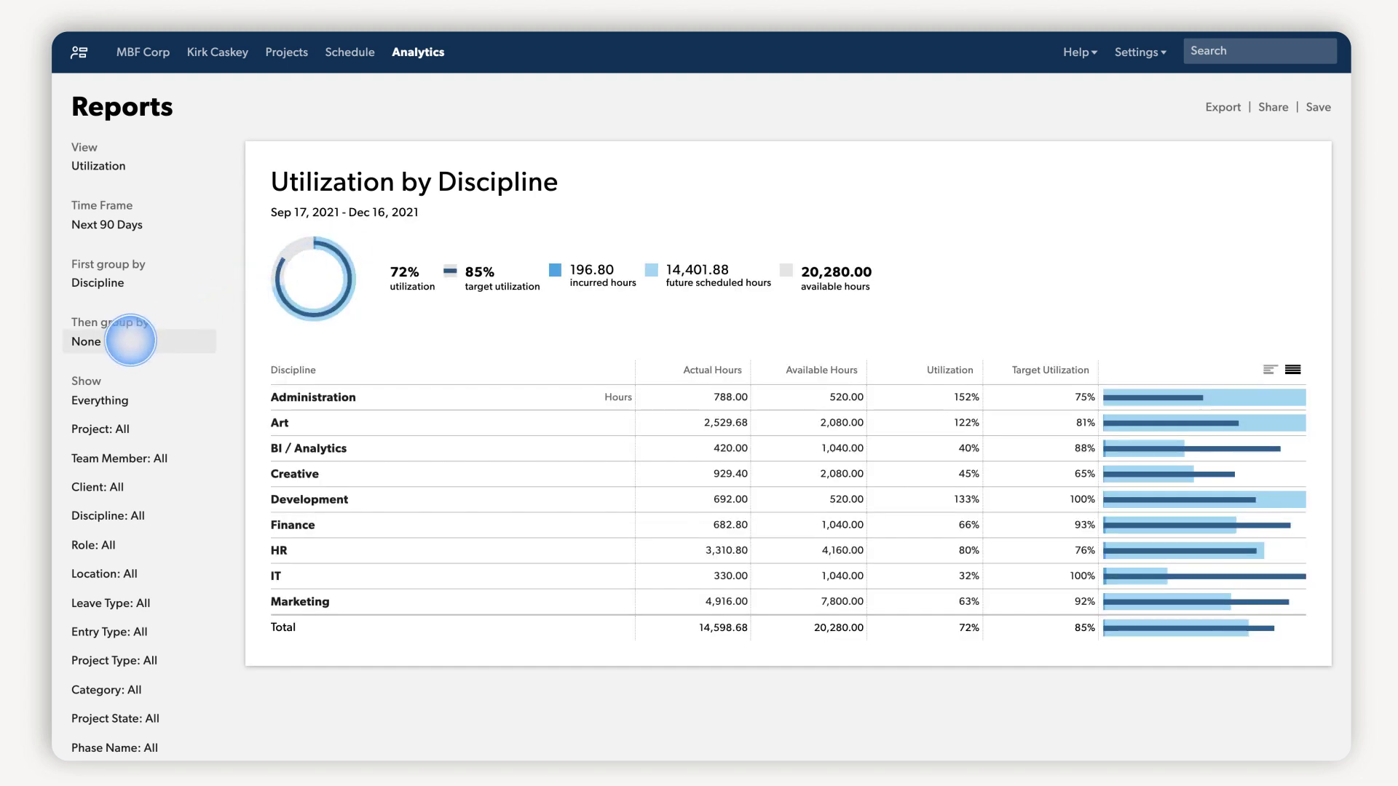
Step: Add Month as the second grouping and rerun the report
left_click(130, 340)
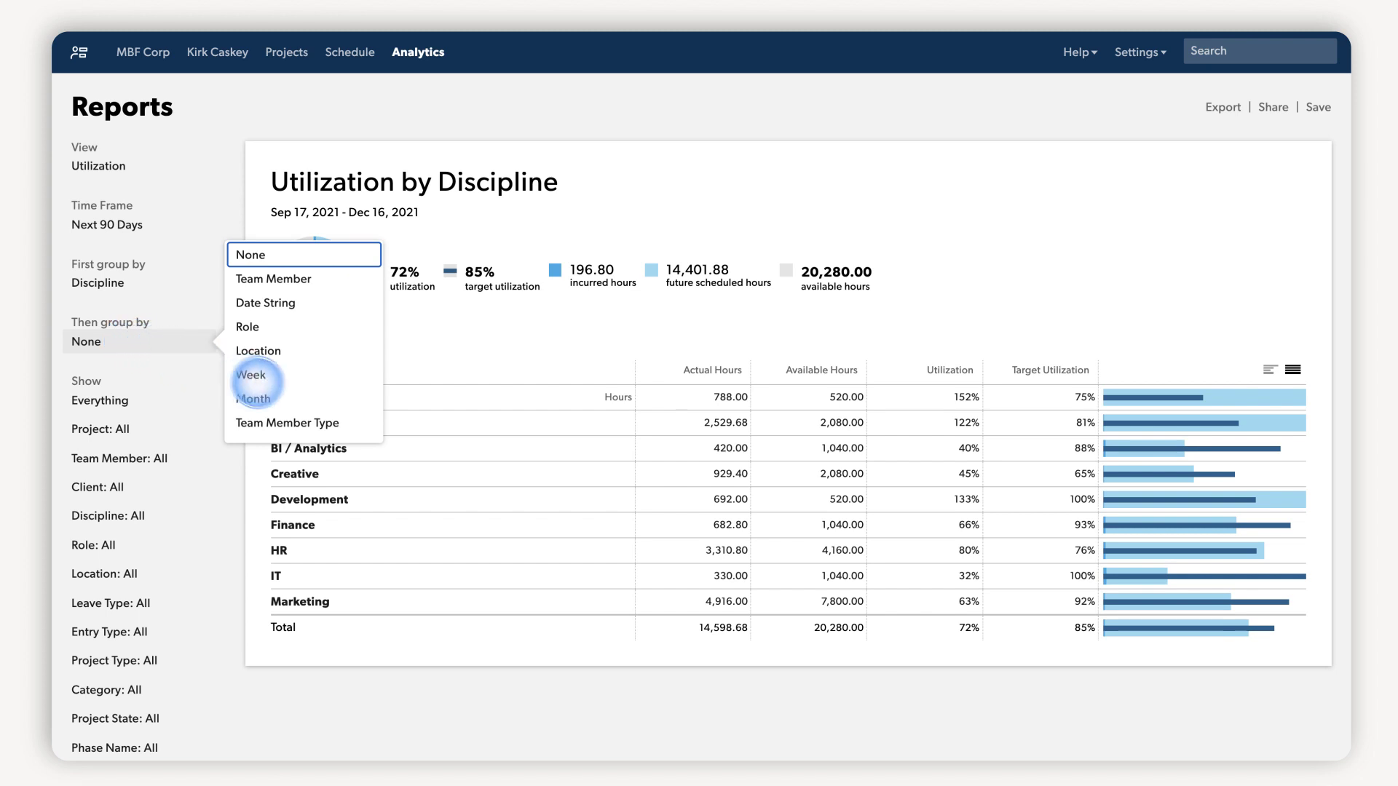
left_click(301, 397)
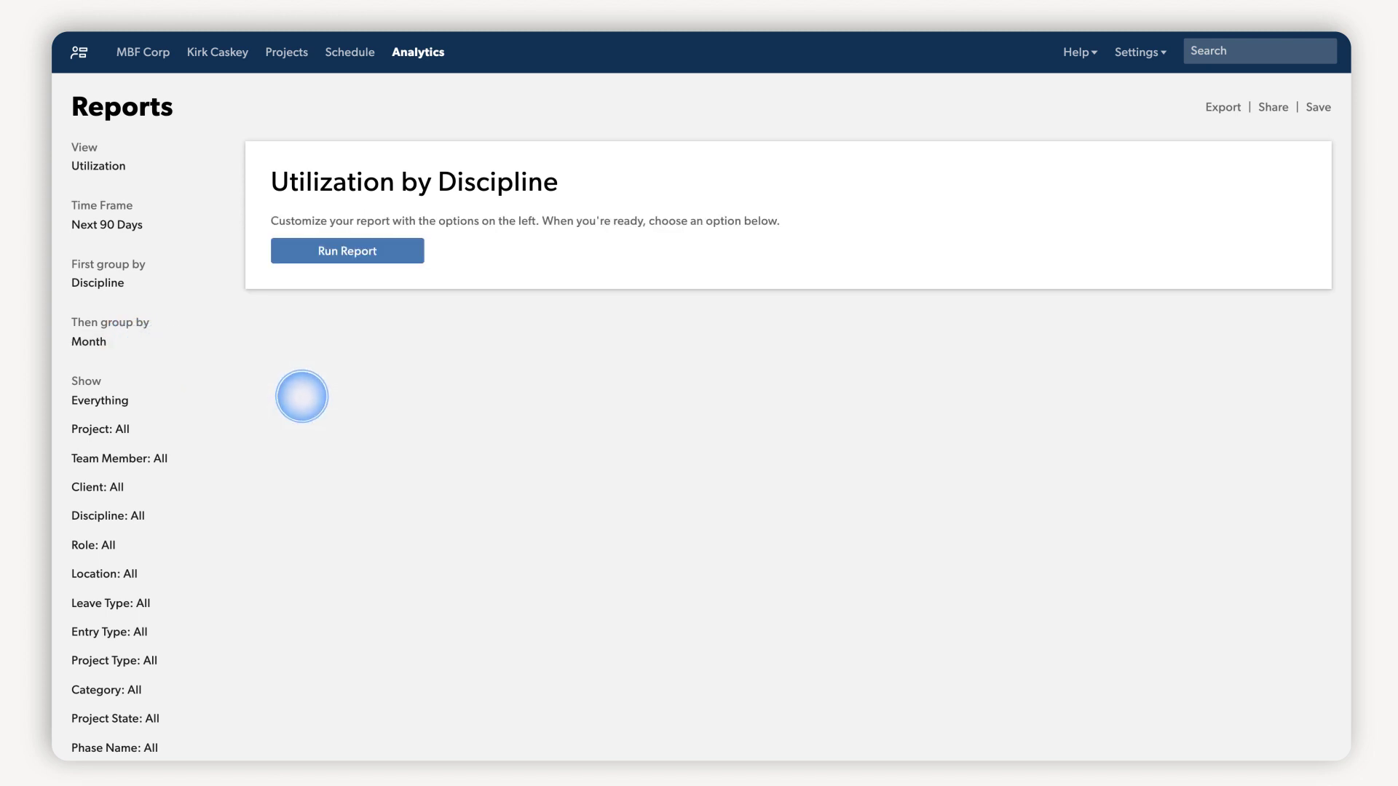
left_click(347, 250)
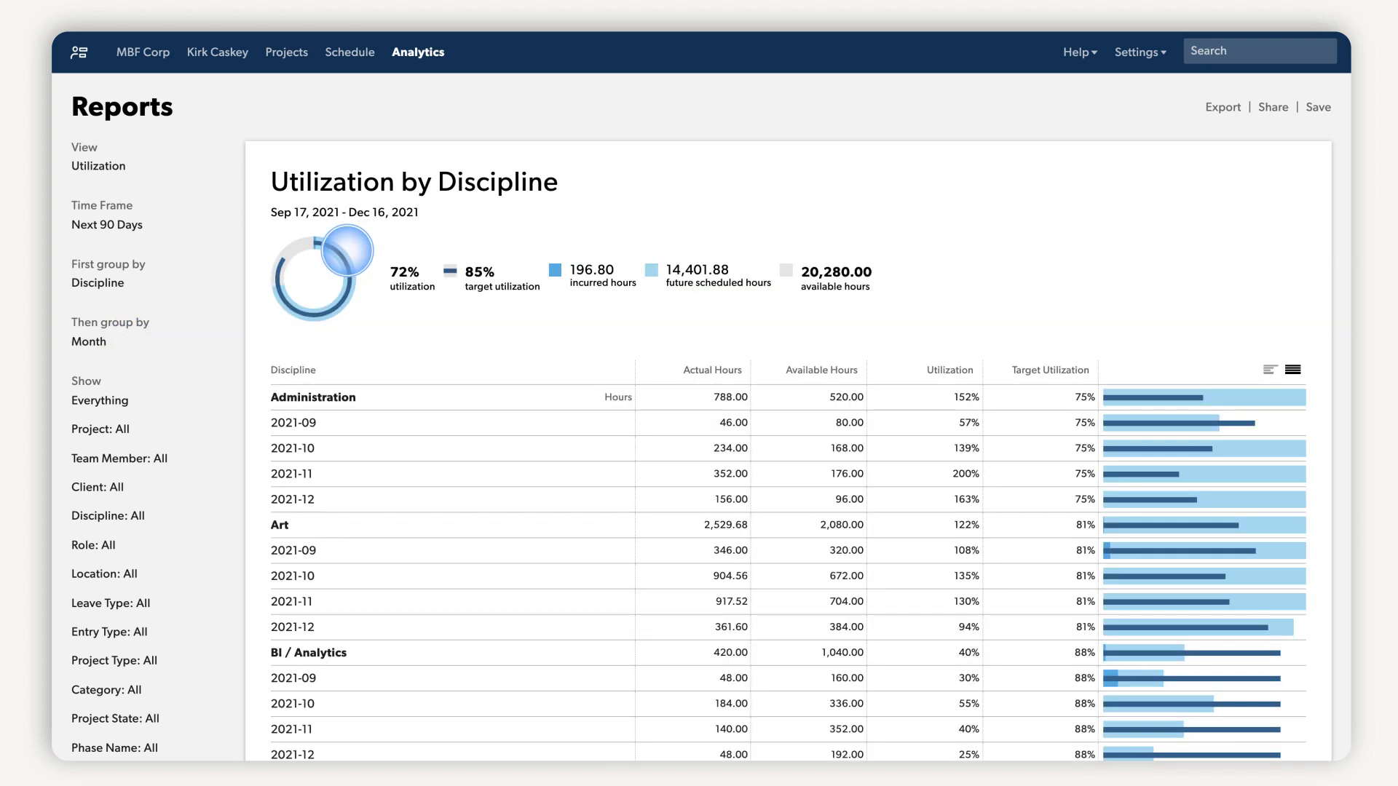